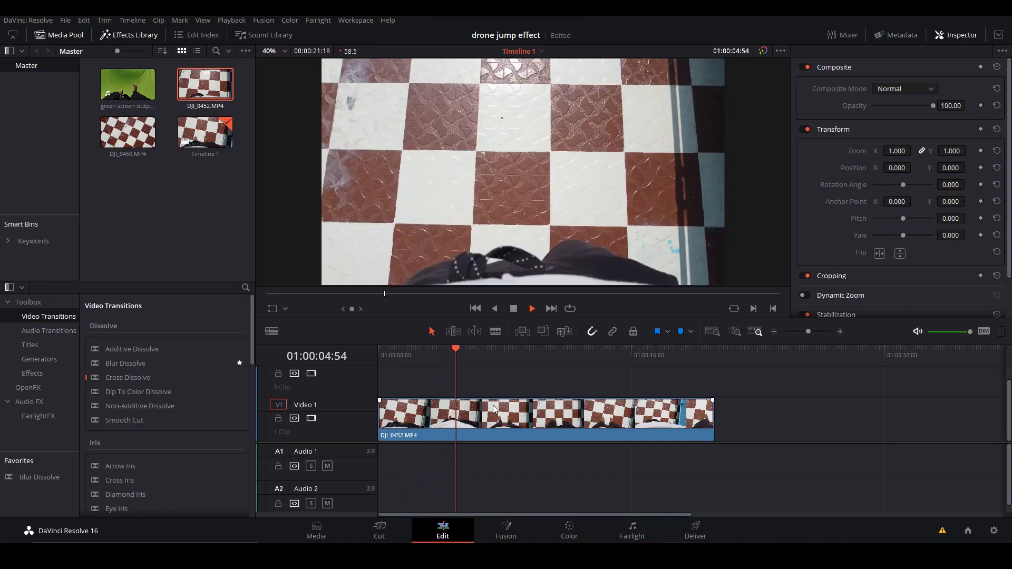
Trim the end of DJI_0452.MP4 to 01:00:05:18 and place DJI_0450.MP4 directly after it on Video 1.
{"action": "left_click_drag", "start_coordinate": [712, 417], "coordinate": [461, 421]}
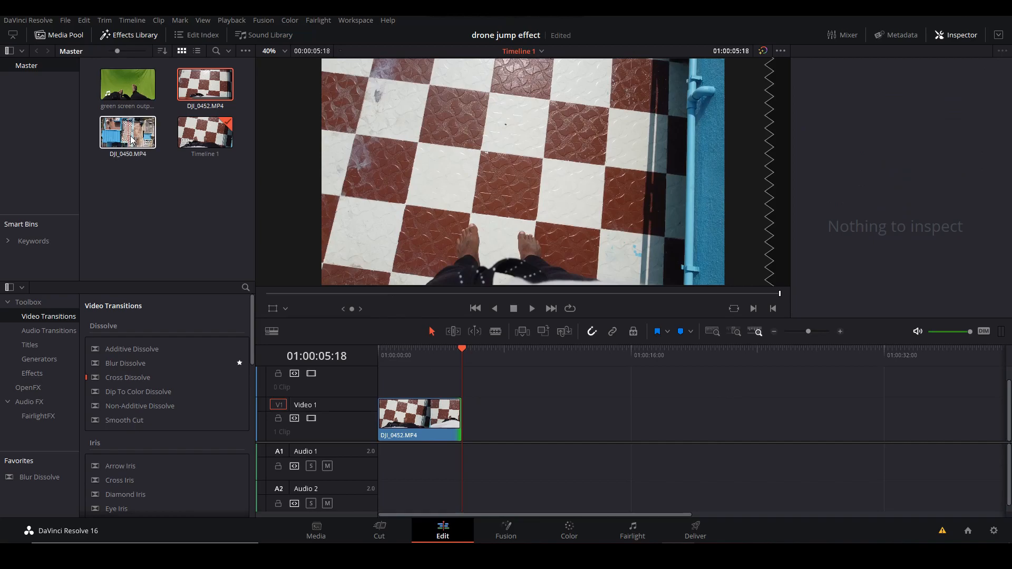
{"action": "left_click_drag", "start_coordinate": [127, 133], "coordinate": [476, 422]}
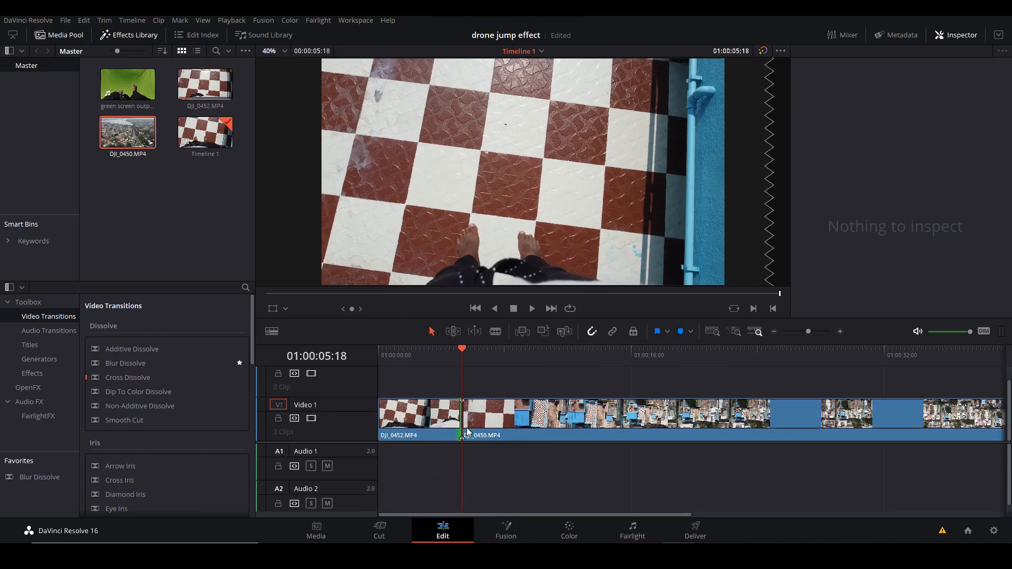
{"action": "key", "text": "space"}
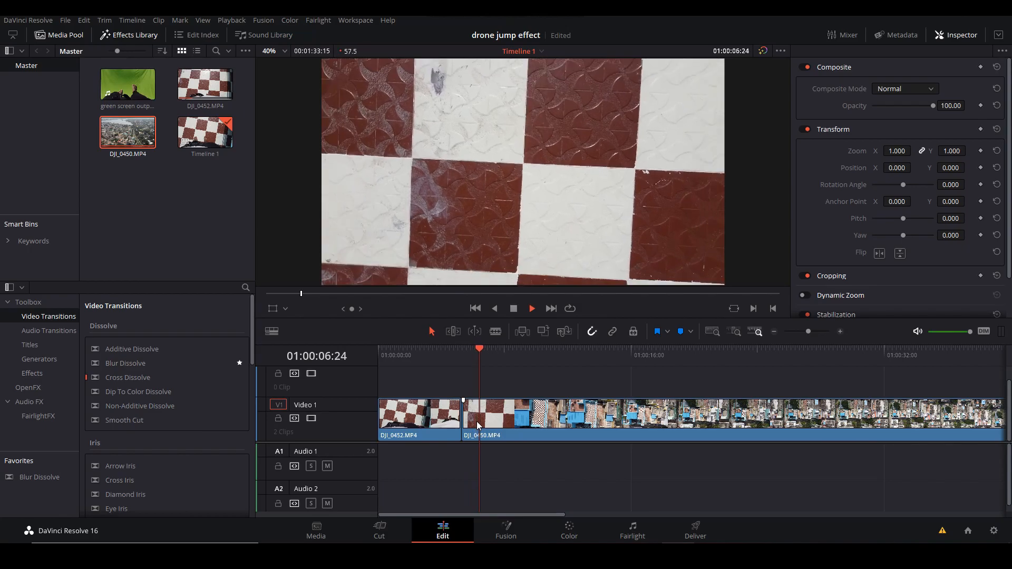
{"action": "key", "text": "space"}
Split DJI_0450.MP4 on the timeline at 01:00:42:20, where the horizon is in view.
{"action": "left_click_drag", "start_coordinate": [474, 417], "coordinate": [760, 402]}
{"action": "left_click_drag", "start_coordinate": [761, 401], "coordinate": [773, 402]}
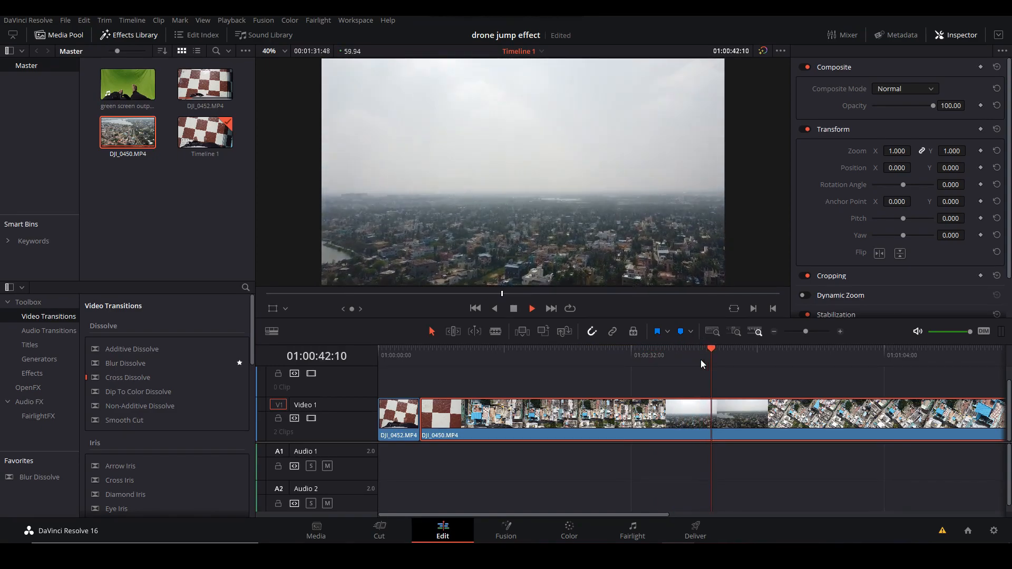
{"action": "key", "text": "space"}
{"action": "key", "text": "ctrl+b"}
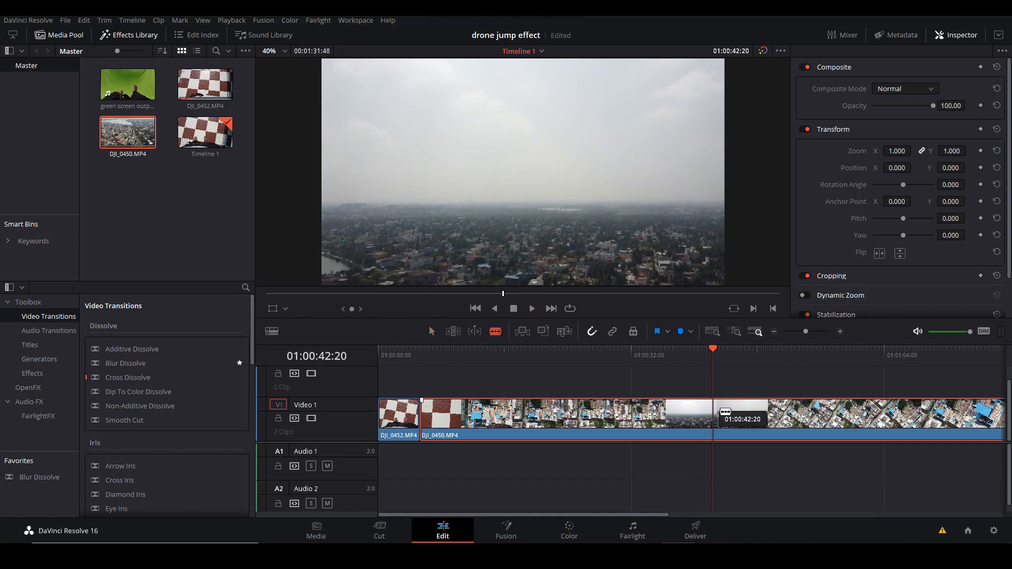
{"action": "left_click", "coordinate": [431, 331]}
{"action": "key", "text": "space"}
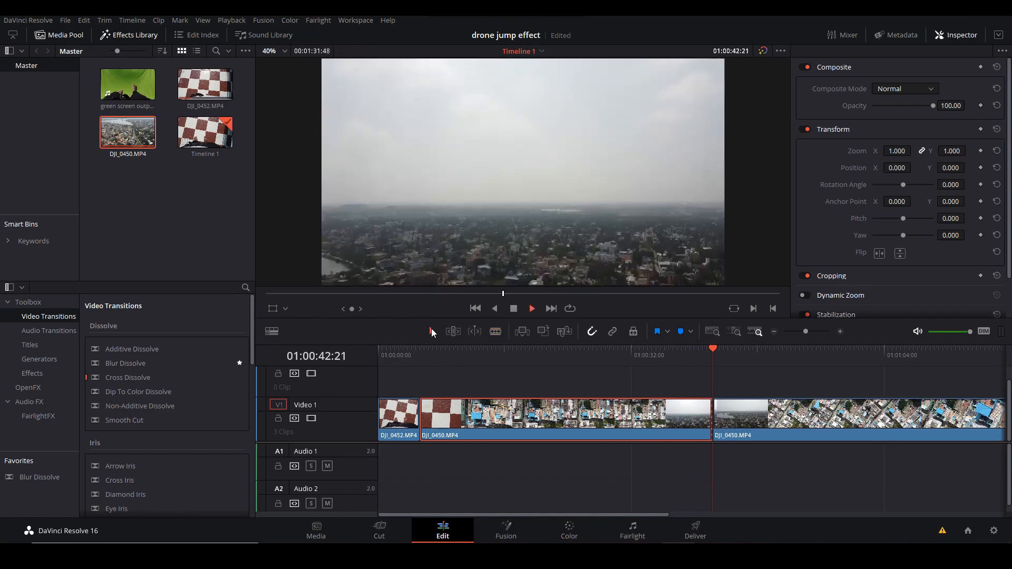
Remove the second DJI_0450.MP4 segment, after the split, from the timeline.
{"action": "left_click_drag", "start_coordinate": [728, 382], "coordinate": [952, 381]}
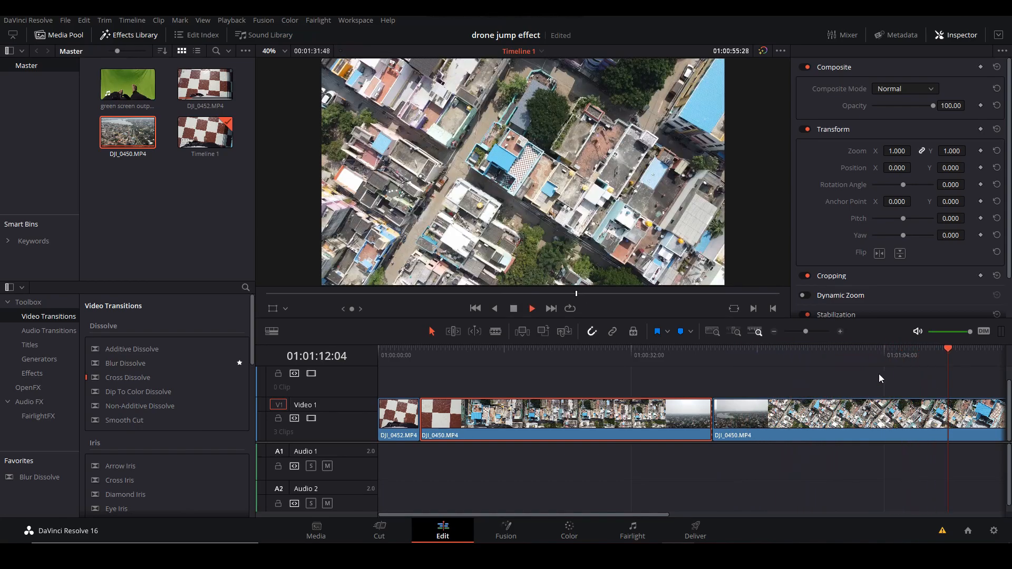
{"action": "key", "text": "space"}
{"action": "left_click", "coordinate": [773, 332]}
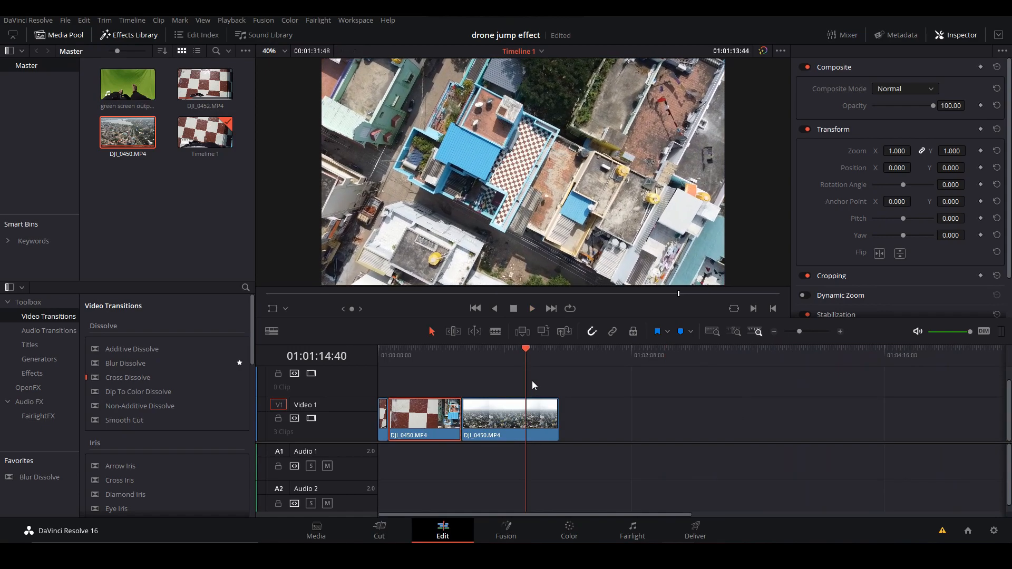
{"action": "key", "text": "space"}
{"action": "left_click", "coordinate": [486, 421]}
{"action": "right_click", "coordinate": [486, 421]}
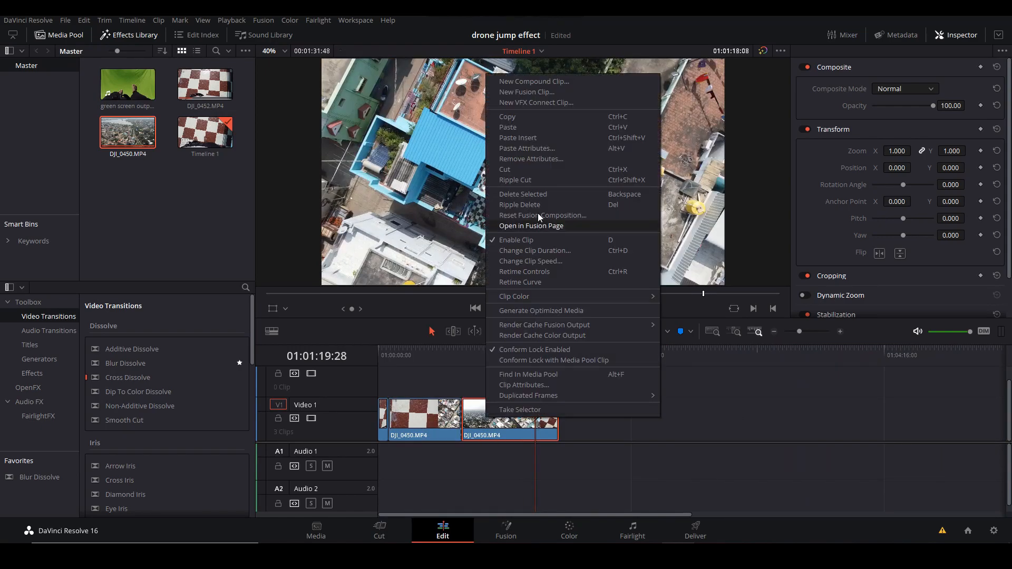
{"action": "left_click", "coordinate": [549, 171]}
{"action": "left_click_drag", "start_coordinate": [536, 375], "coordinate": [445, 436]}
{"action": "left_click", "coordinate": [840, 332]}
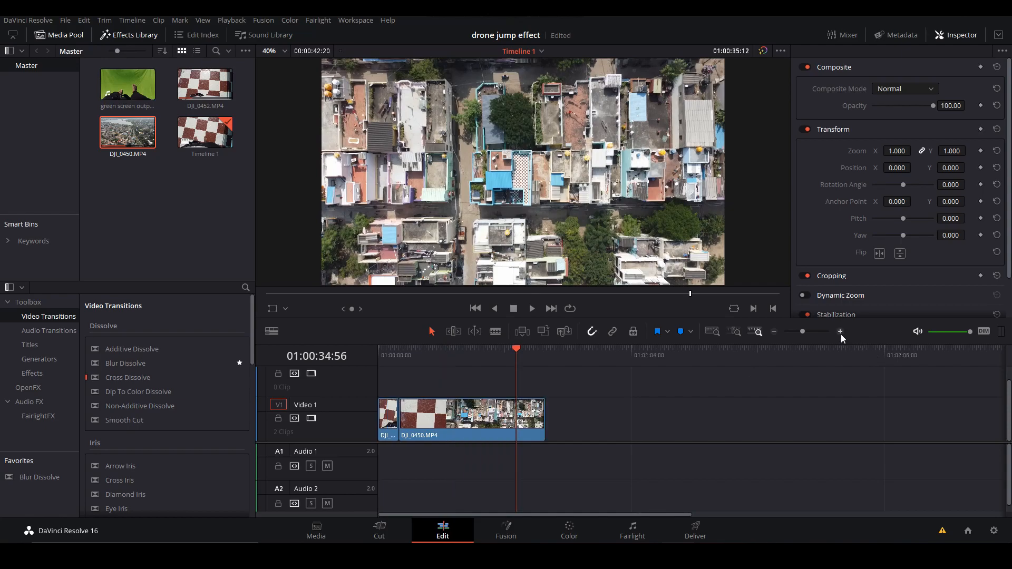
Place green screen output.mov on Video 2 above the start of DJI_0450.MP4 and remove its audio from Audio 2.
{"action": "key", "text": "Home"}
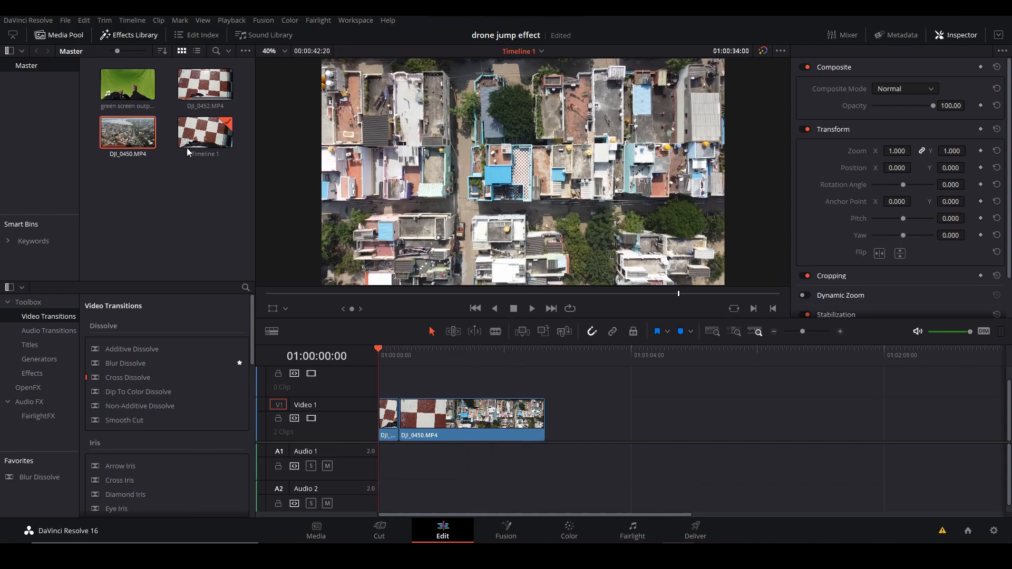
{"action": "left_click_drag", "start_coordinate": [128, 84], "coordinate": [399, 376]}
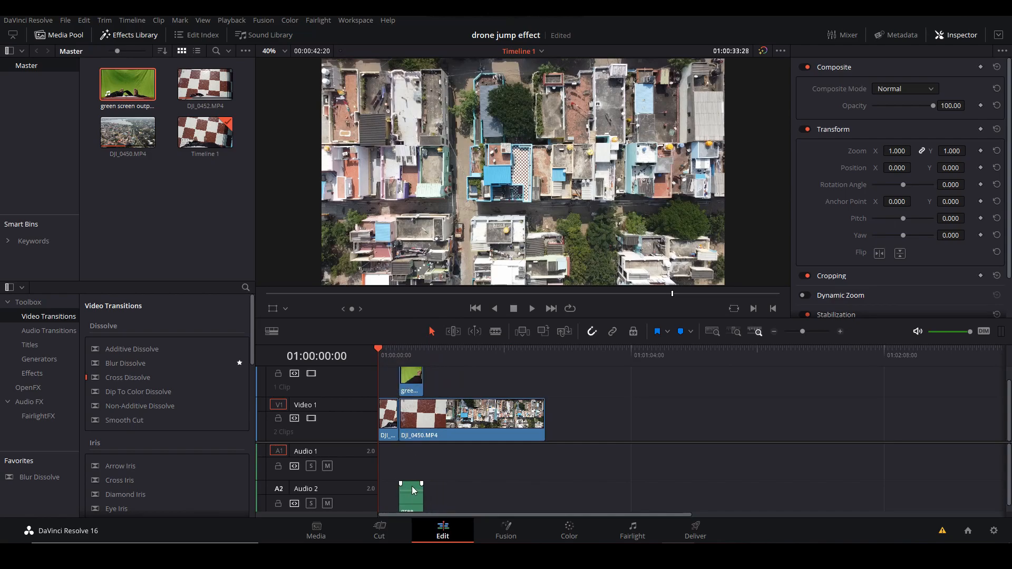
{"action": "right_click", "coordinate": [414, 490]}
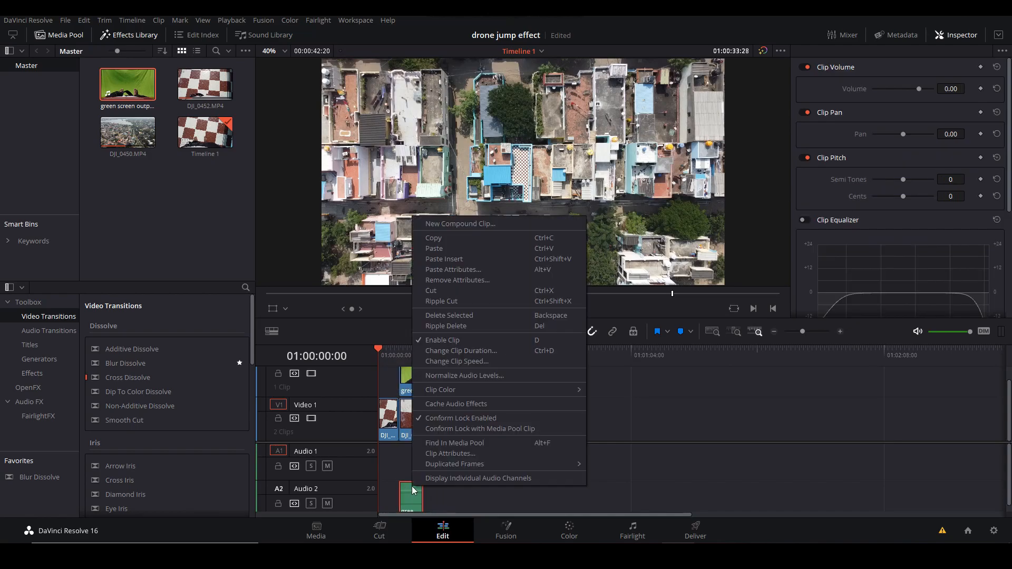
{"action": "left_click", "coordinate": [463, 292]}
{"action": "left_click_drag", "start_coordinate": [410, 347], "coordinate": [389, 388]}
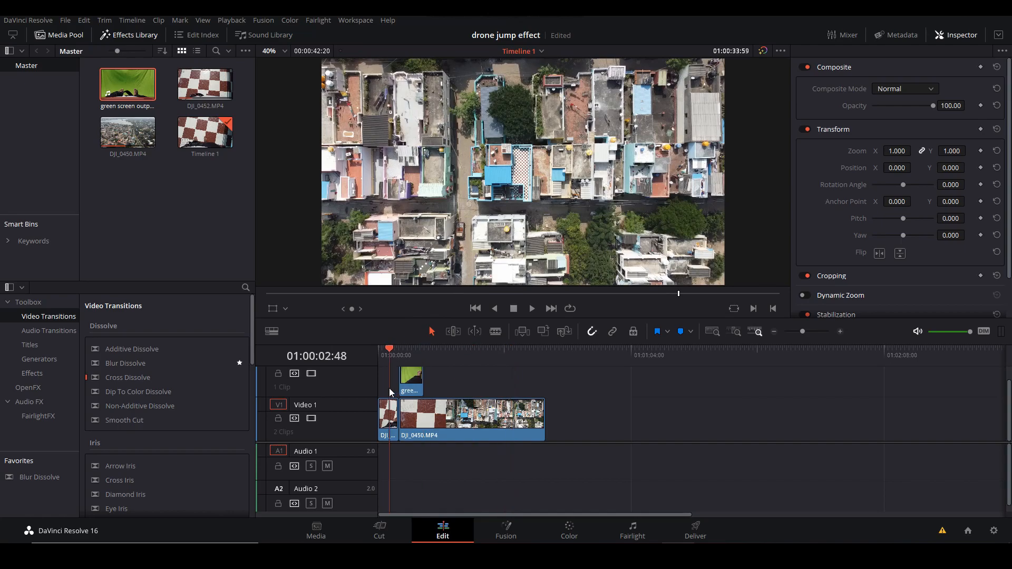
Open the green screen clip in Fusion and add a Delta Keyer between MediaIn1 and MediaOut1.
{"action": "left_click", "coordinate": [841, 331]}
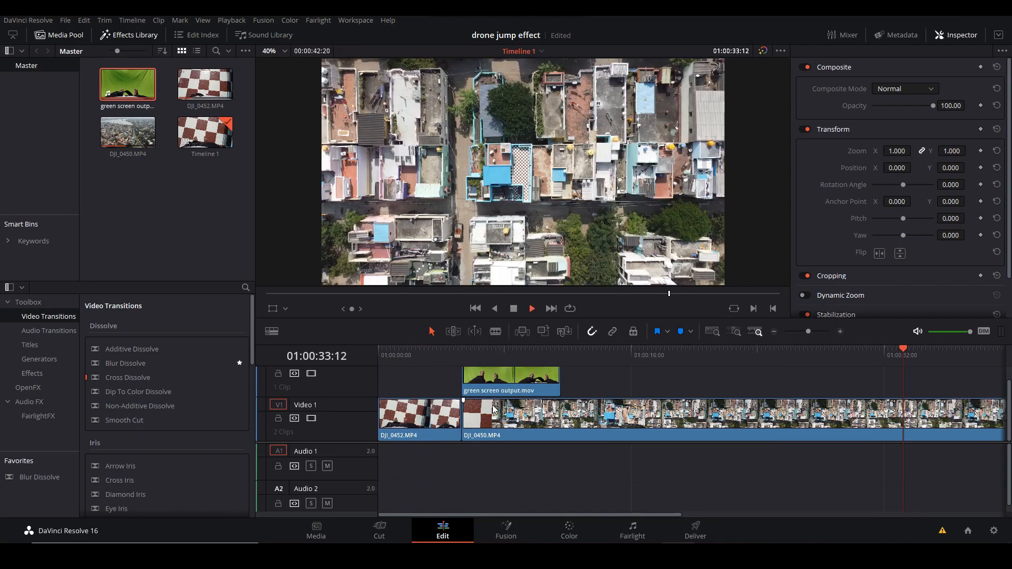
{"action": "left_click_drag", "start_coordinate": [905, 378], "coordinate": [497, 380]}
{"action": "key", "text": "space"}
{"action": "left_click", "coordinate": [494, 377]}
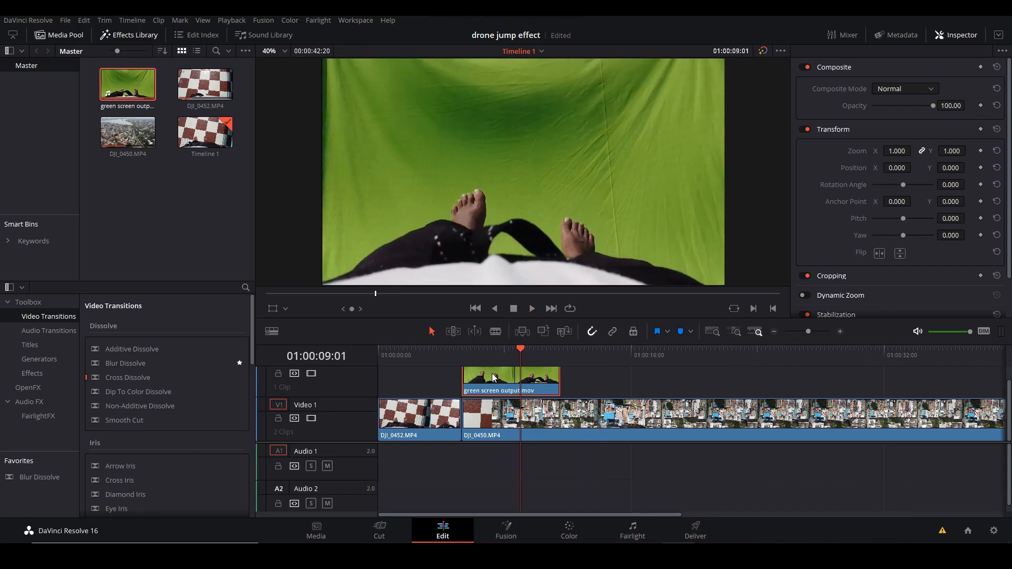
{"action": "left_click", "coordinate": [509, 525]}
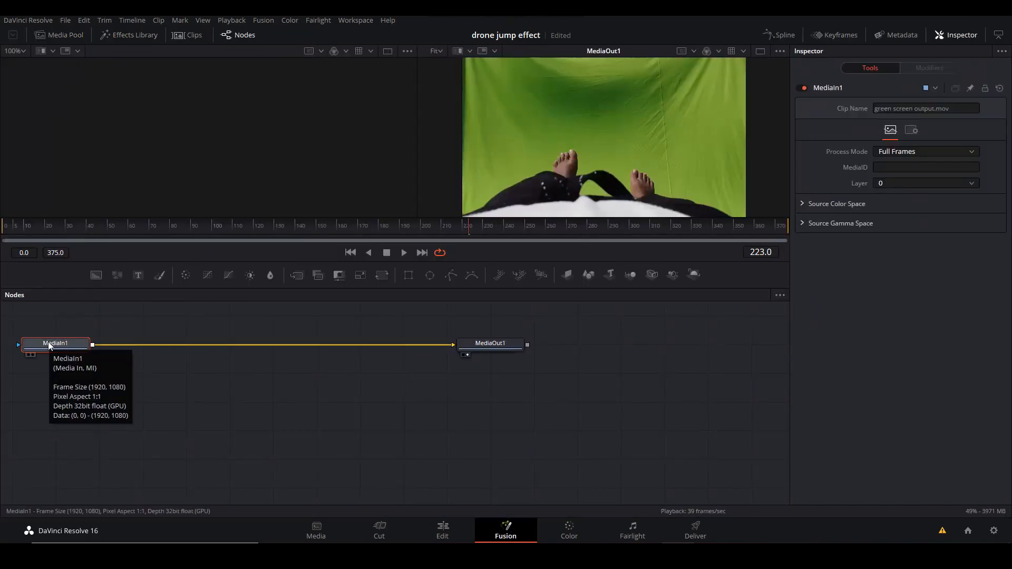
{"action": "key", "text": "shift+space"}
{"action": "type", "text": "Delta Keyer"}
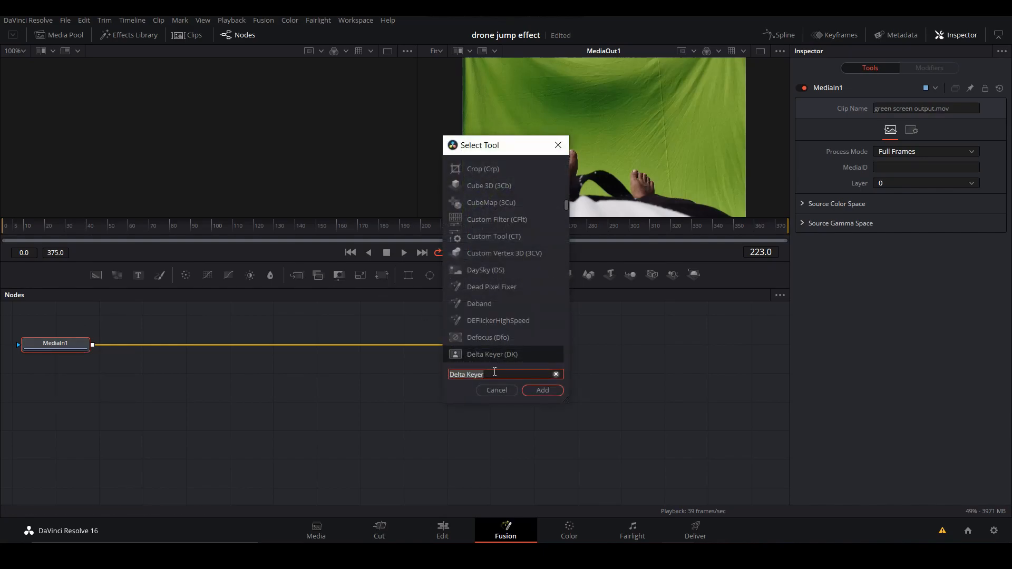
{"action": "key", "text": "ctrl+a"}
{"action": "type", "text": "del"}
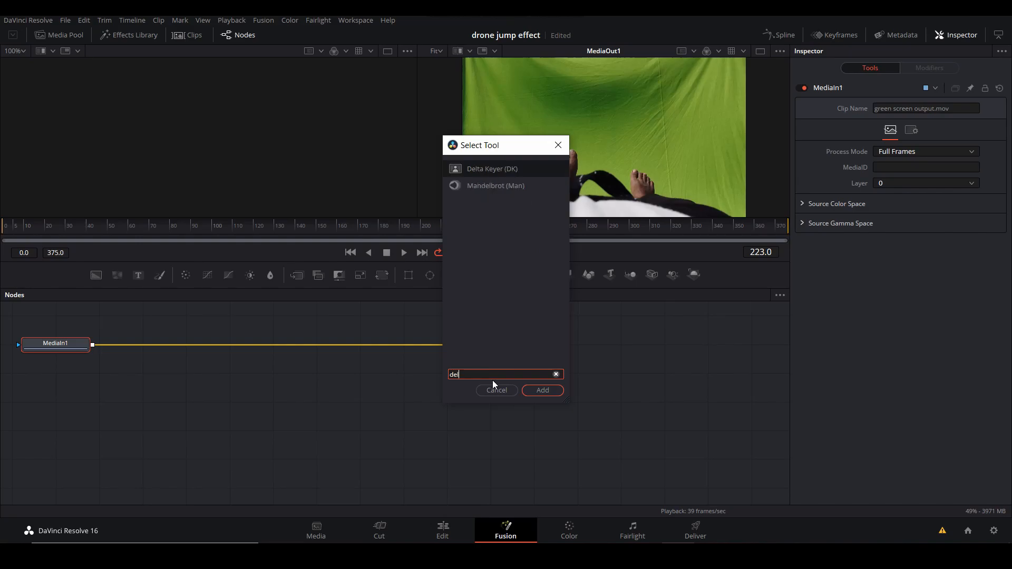
{"action": "left_click", "coordinate": [518, 168]}
{"action": "left_click", "coordinate": [543, 391]}
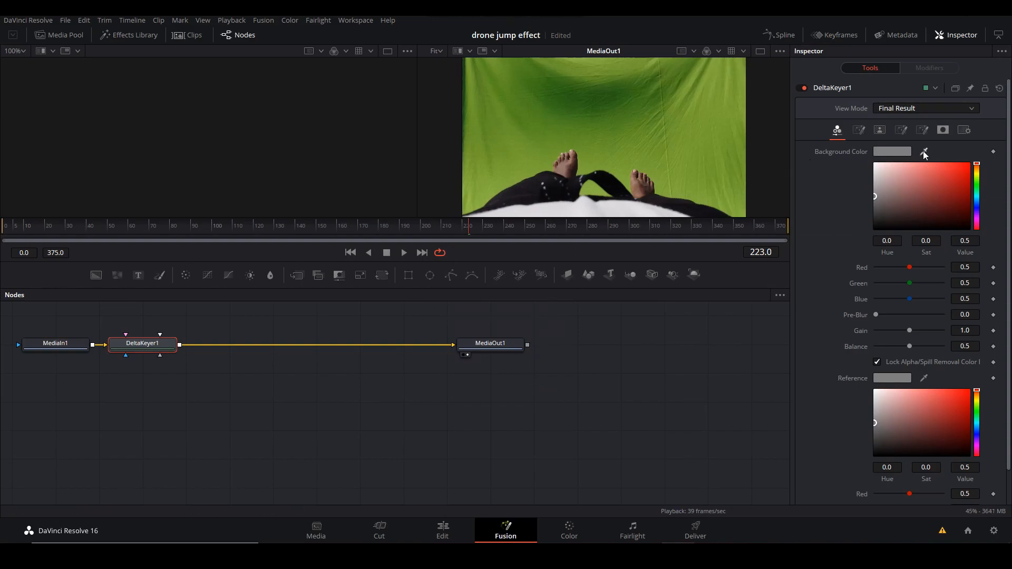
Key out the green backdrop by sampling its color, setting Pre-Blur to 0.00488 and Gain to 1.417, and raising Balance slightly.
{"action": "left_click_drag", "start_coordinate": [924, 152], "coordinate": [710, 158]}
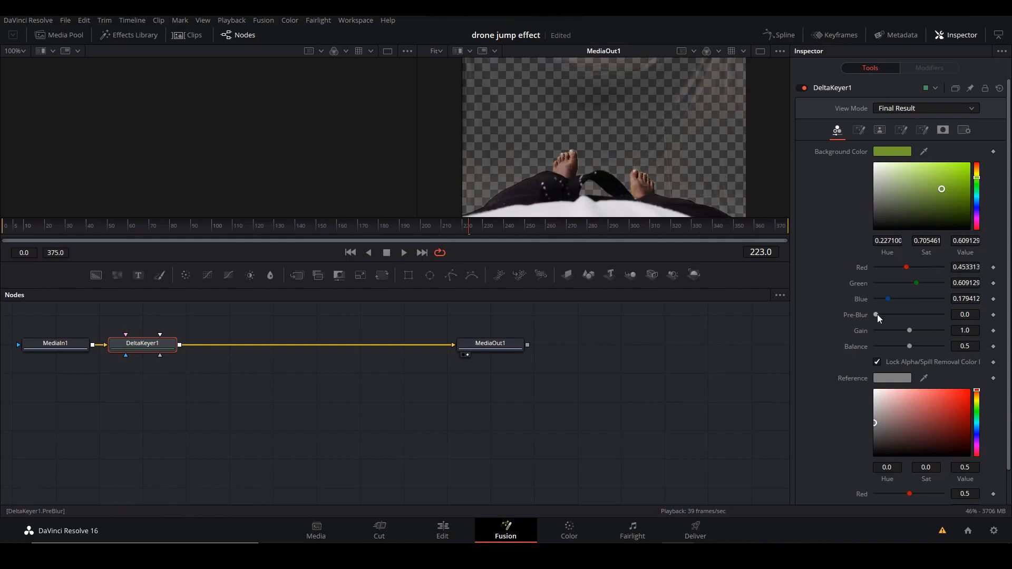
{"action": "left_click_drag", "start_coordinate": [877, 315], "coordinate": [922, 330]}
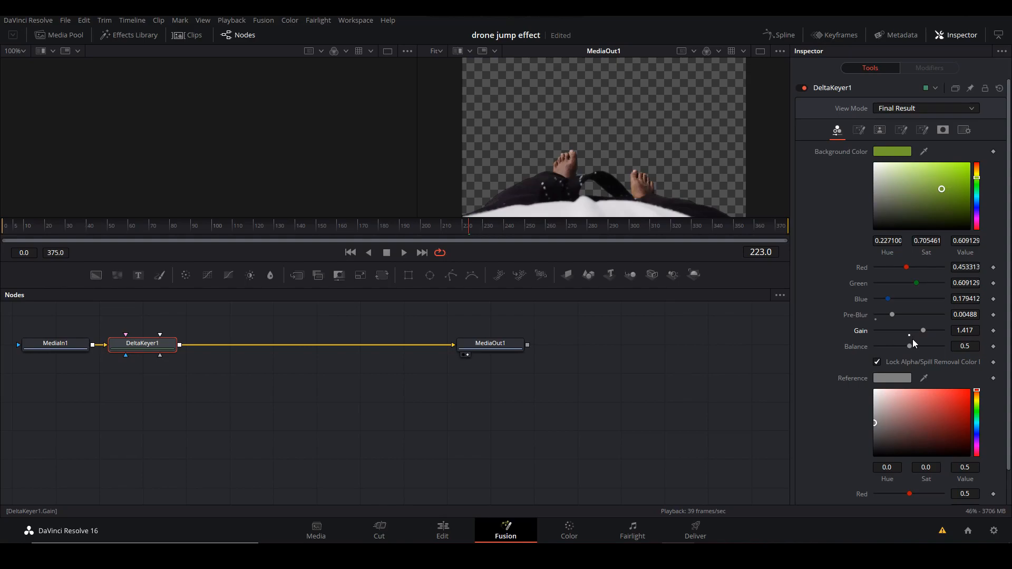
{"action": "left_click_drag", "start_coordinate": [911, 343], "coordinate": [928, 346]}
{"action": "left_click", "coordinate": [441, 530]}
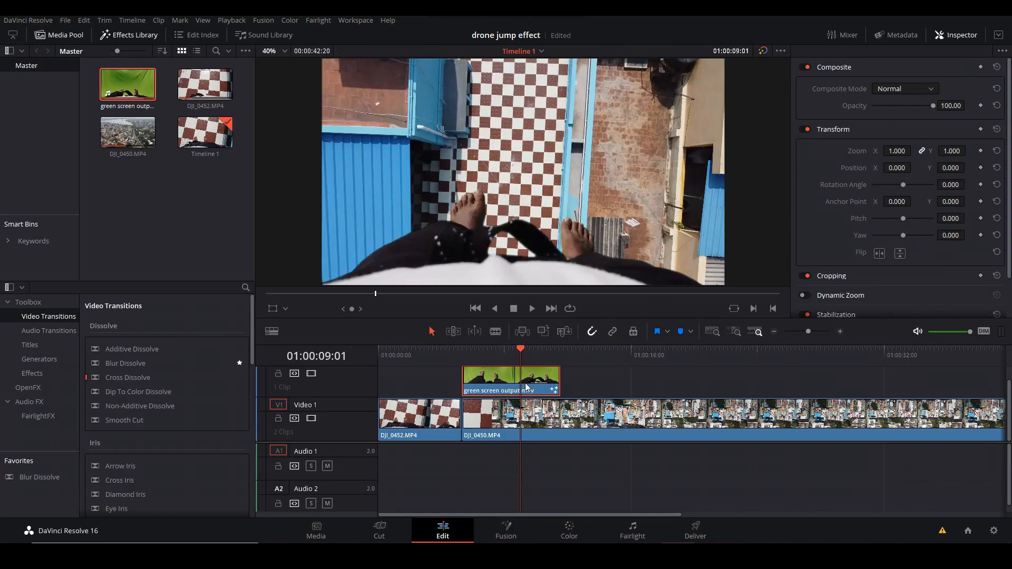
Enable retime controls on DJI_0450.MP4 and change its speed to 800%.
{"action": "mouse_move", "coordinate": [524, 365]}
{"action": "left_mouse_down"}
{"action": "mouse_move", "coordinate": [465, 368]}
{"action": "mouse_move", "coordinate": [533, 368]}
{"action": "mouse_move", "coordinate": [513, 371]}
{"action": "mouse_move", "coordinate": [523, 369]}
{"action": "left_mouse_up"}
{"action": "left_click", "coordinate": [546, 416]}
{"action": "right_click", "coordinate": [547, 416]}
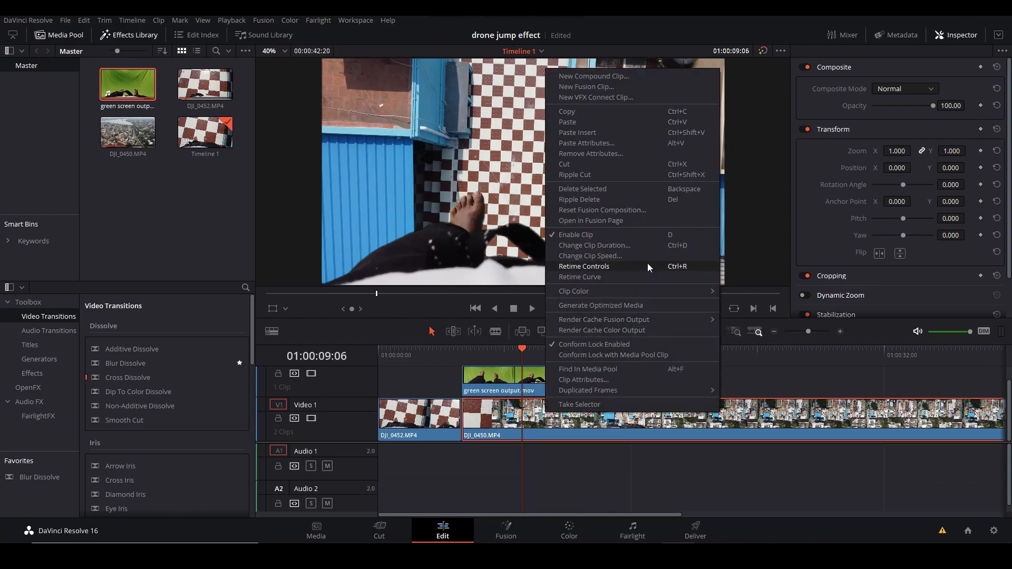
{"action": "left_click", "coordinate": [610, 267]}
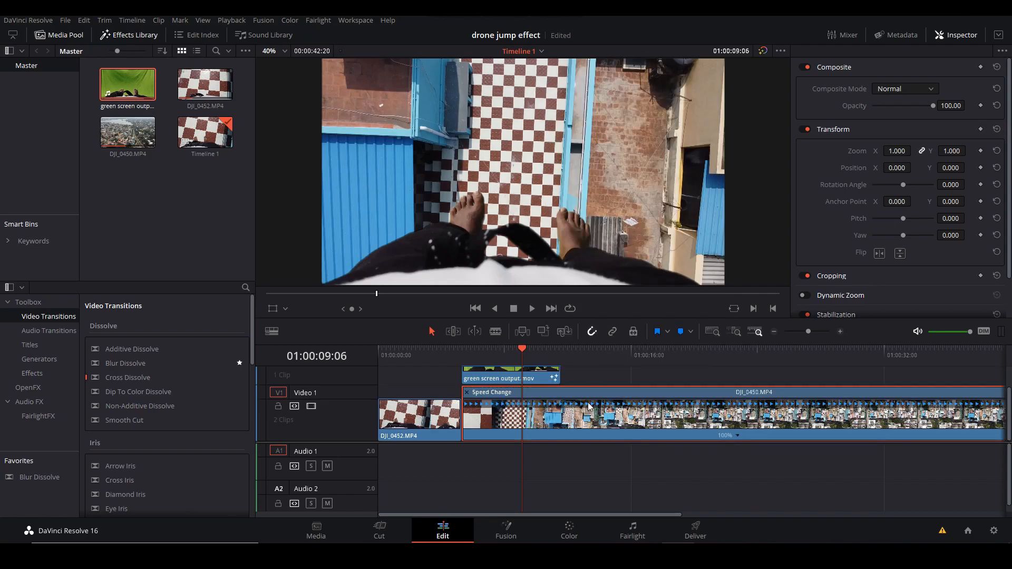
{"action": "left_click", "coordinate": [737, 435]}
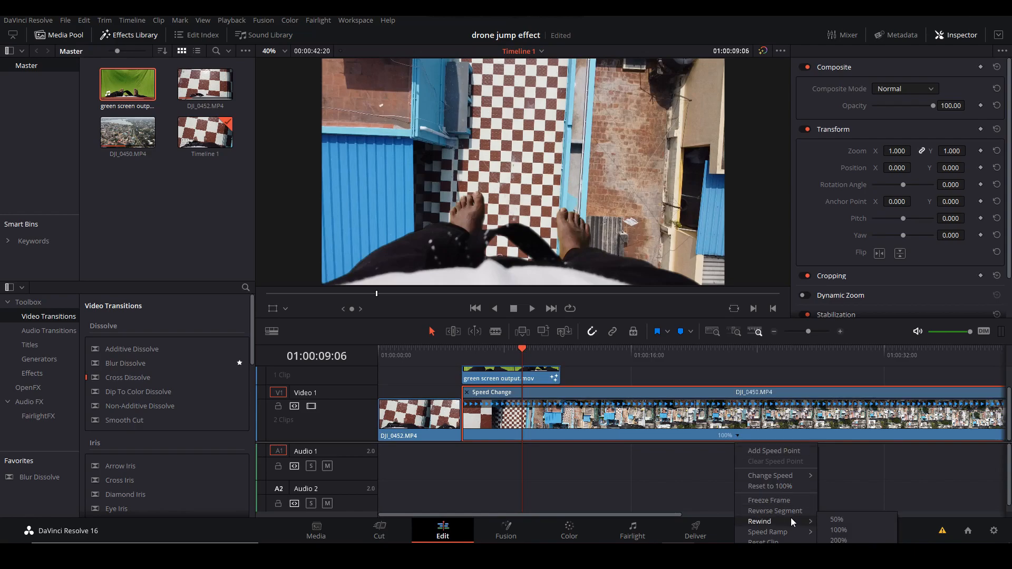
{"action": "mouse_move", "coordinate": [794, 473]}
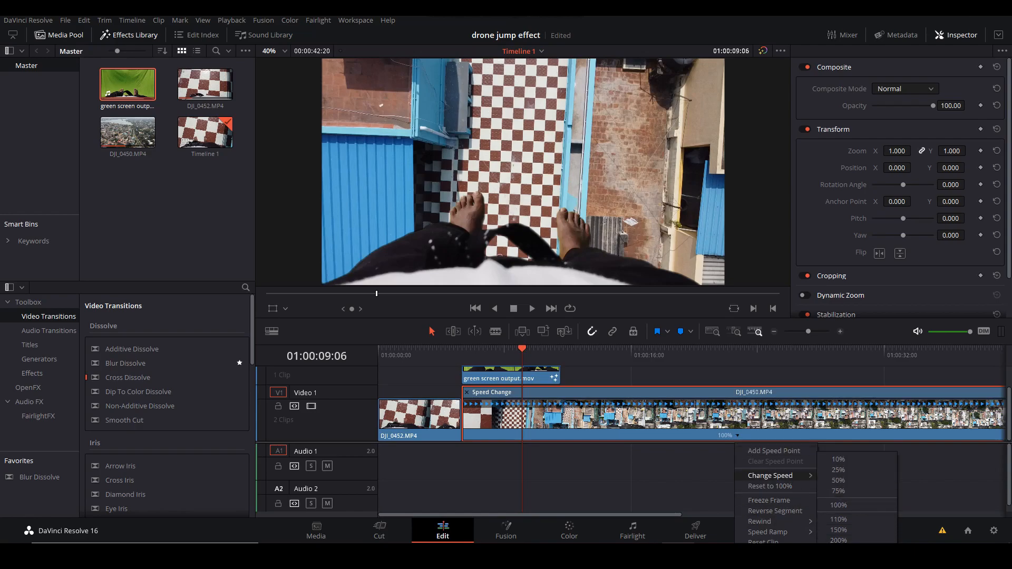
{"action": "left_click", "coordinate": [839, 562]}
{"action": "double_click", "coordinate": [521, 388]}
Trim the end of the green screen clip on Video 2 so it ends shortly before the sped-up DJI_0450.MP4.
{"action": "left_click_drag", "start_coordinate": [521, 356], "coordinate": [453, 383]}
{"action": "key", "text": "space"}
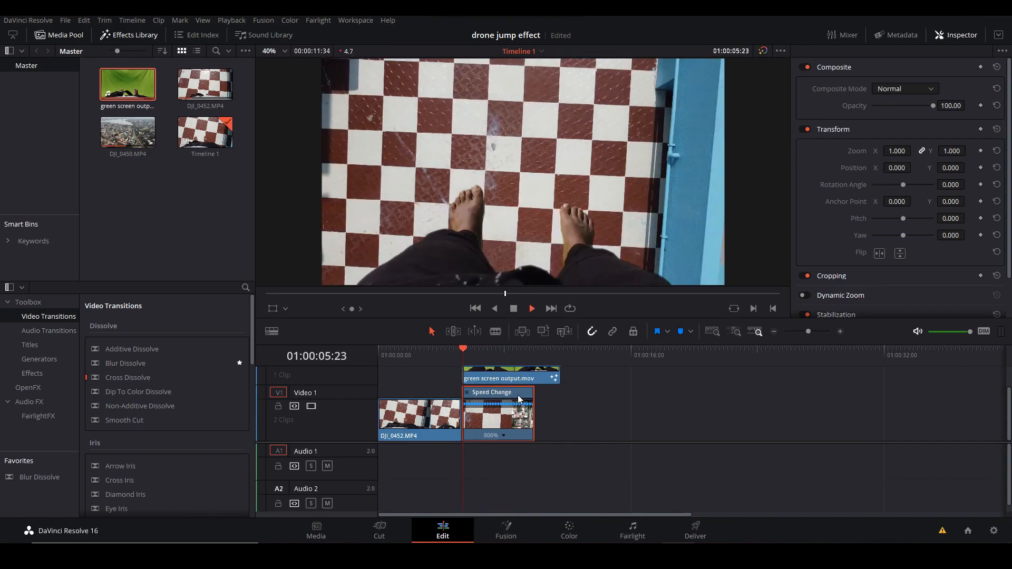
{"action": "key", "text": "space"}
{"action": "scroll", "coordinate": [519, 400], "scroll_direction": "up", "scroll_amount": 1}
{"action": "left_click_drag", "start_coordinate": [557, 388], "coordinate": [463, 375]}
Play back the composite from the start of the green screen clip to check the legs against the accelerated drone footage.
{"action": "key", "text": "space"}
{"action": "scroll", "coordinate": [557, 419], "scroll_direction": "down", "scroll_amount": 1}
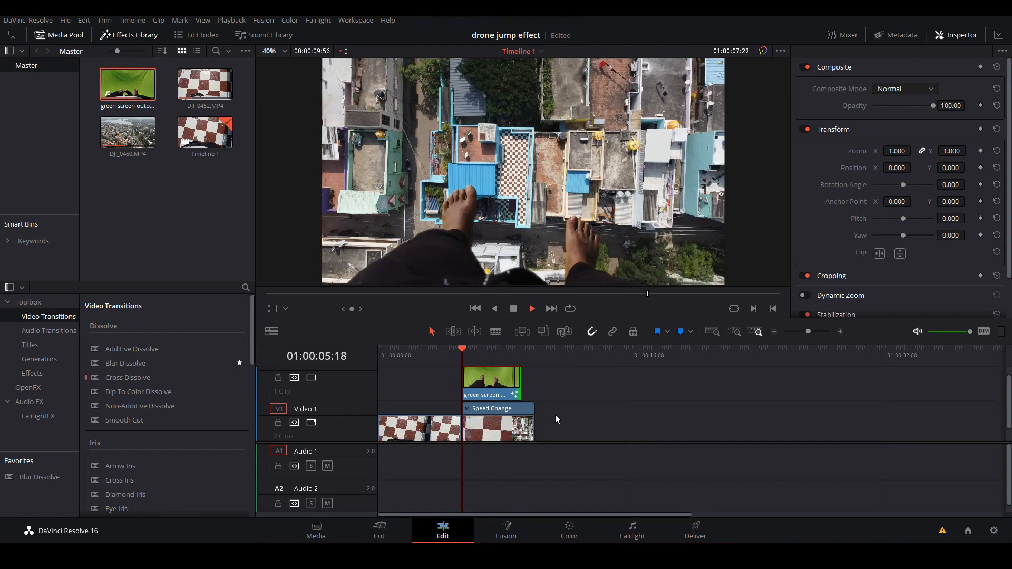
{"action": "scroll", "coordinate": [557, 419], "scroll_direction": "up", "scroll_amount": 1}
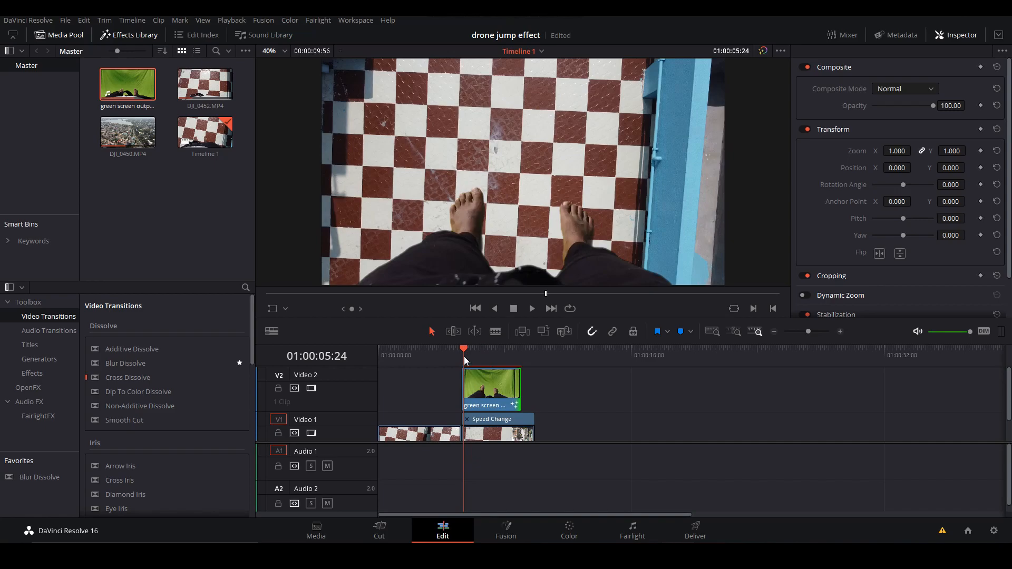
{"action": "key", "text": "Up"}
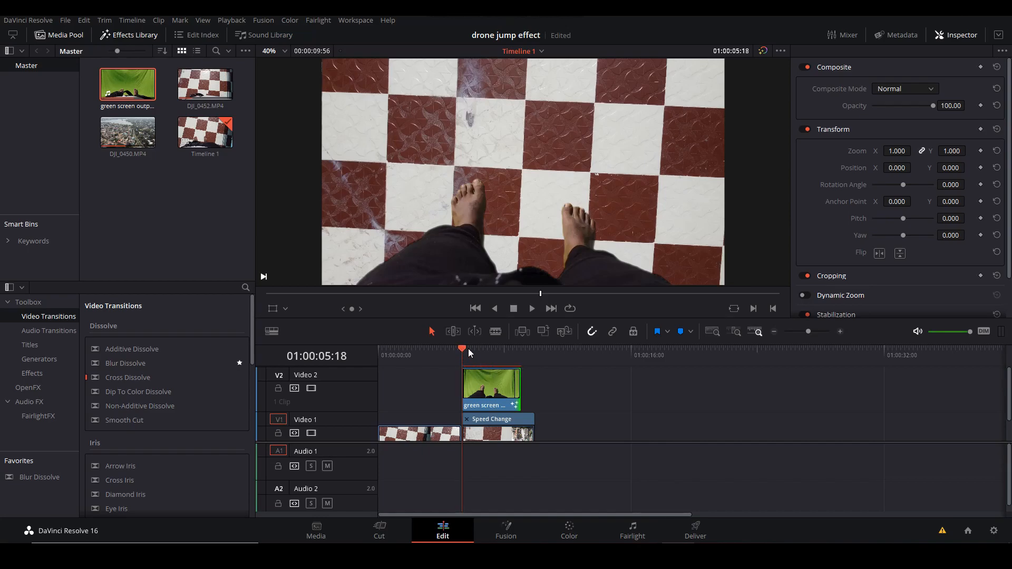
{"action": "left_click_drag", "start_coordinate": [468, 349], "coordinate": [483, 352]}
{"action": "key", "text": "space"}
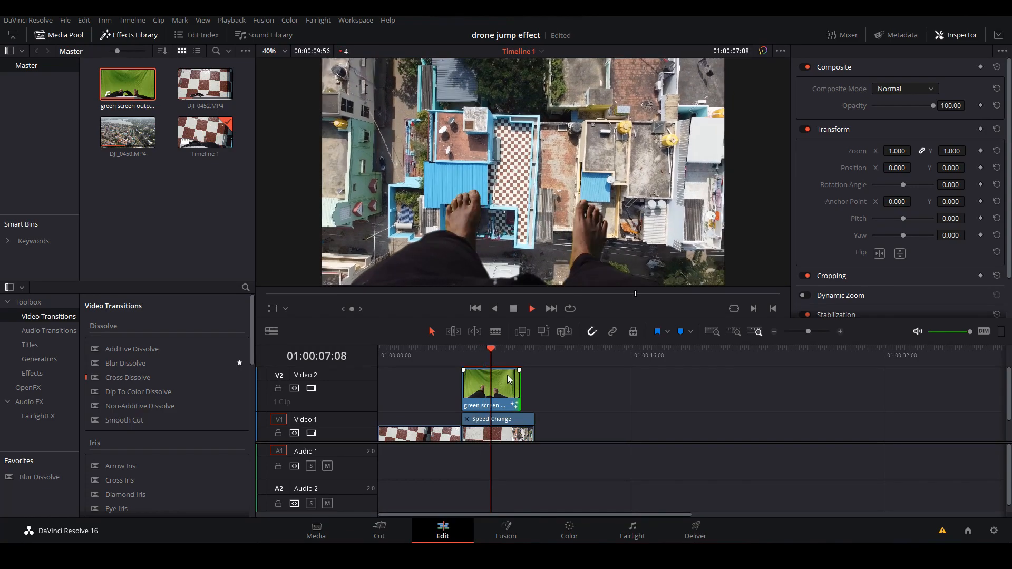
{"action": "key", "text": "space"}
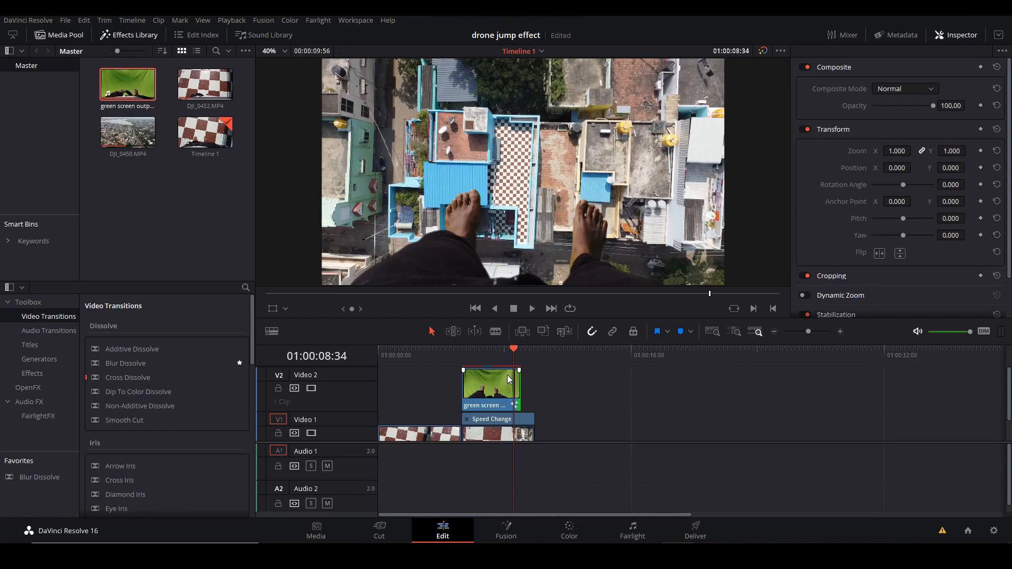
{"action": "key", "text": "space"}
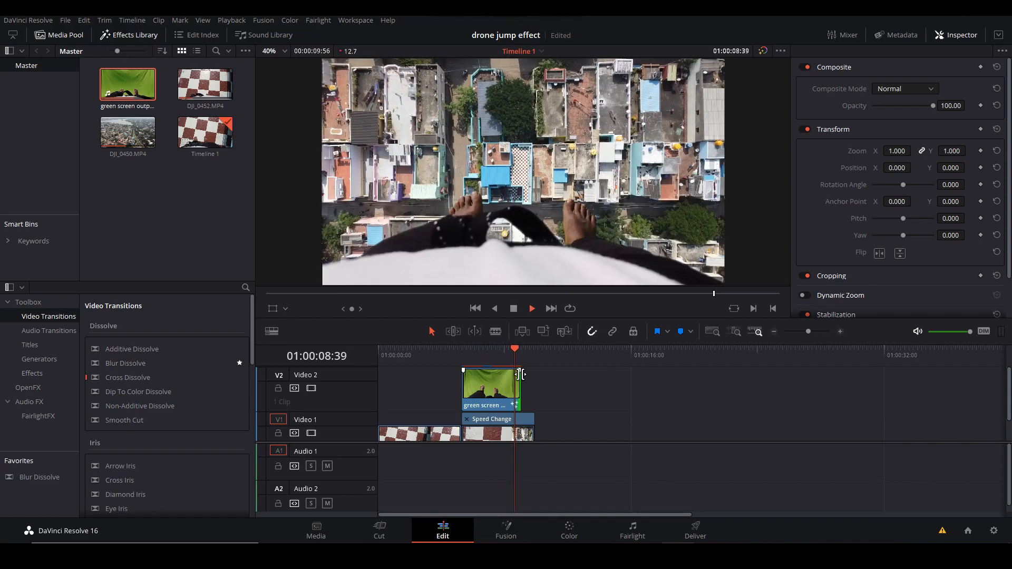
{"action": "key", "text": "space"}
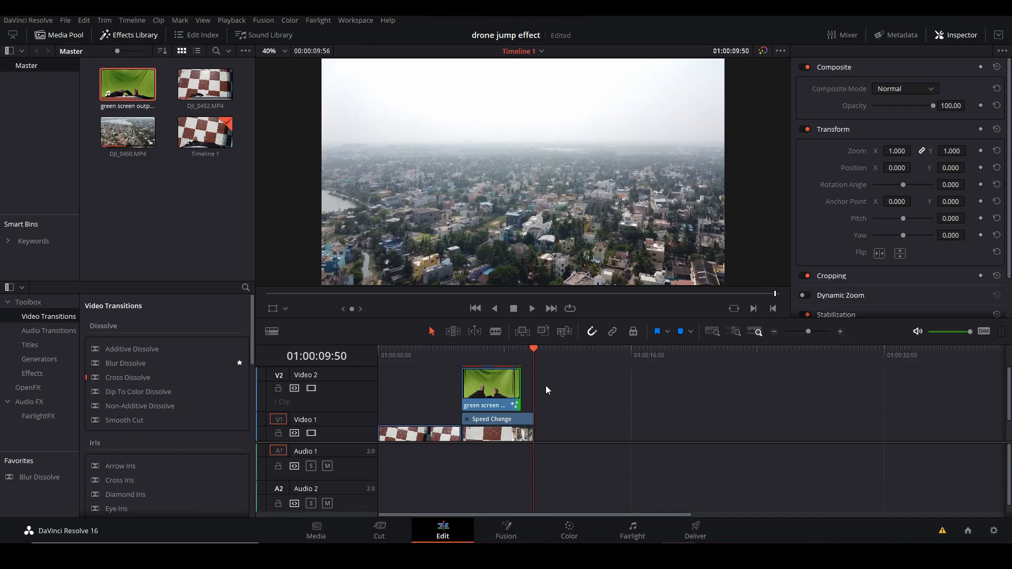
Combine the DJI_0452.MP4, sped-up DJI_0450.MP4 and green screen clips on the timeline into one compound clip, keeping the default name.
{"action": "key", "text": "Up"}
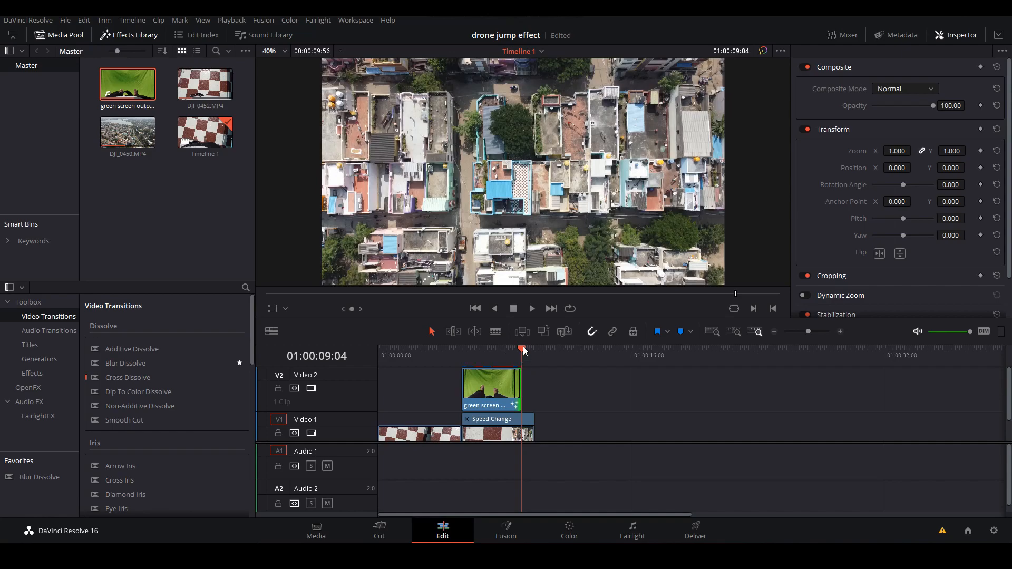
{"action": "left_click_drag", "start_coordinate": [523, 347], "coordinate": [379, 411]}
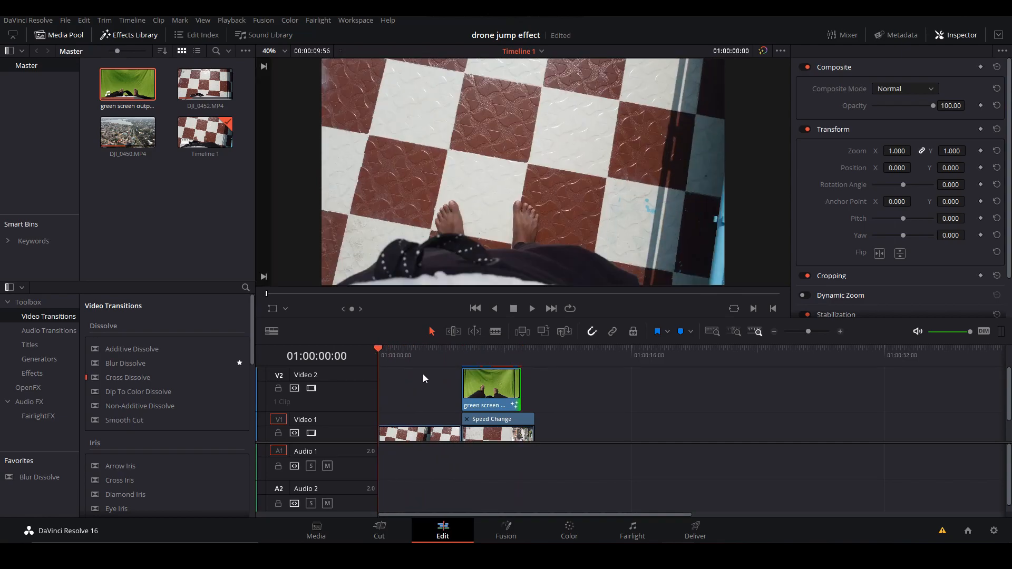
{"action": "left_click_drag", "start_coordinate": [415, 378], "coordinate": [549, 461]}
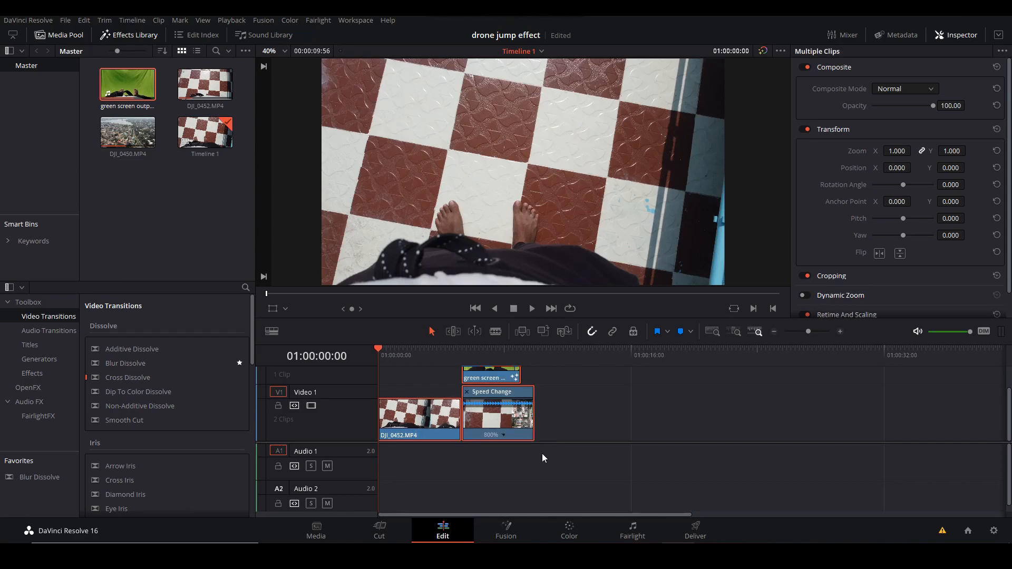
{"action": "right_click", "coordinate": [495, 415]}
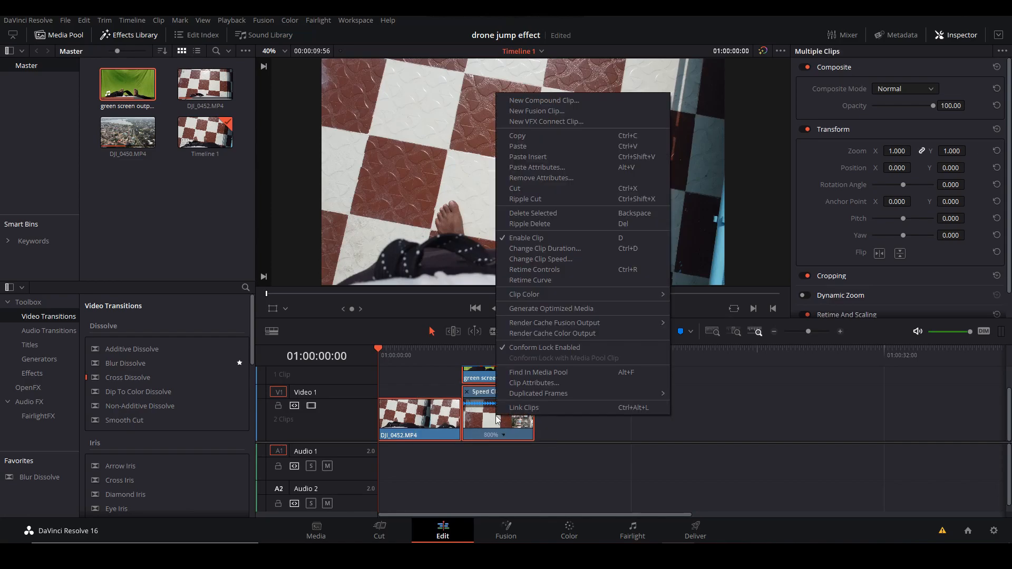
{"action": "left_click", "coordinate": [543, 103]}
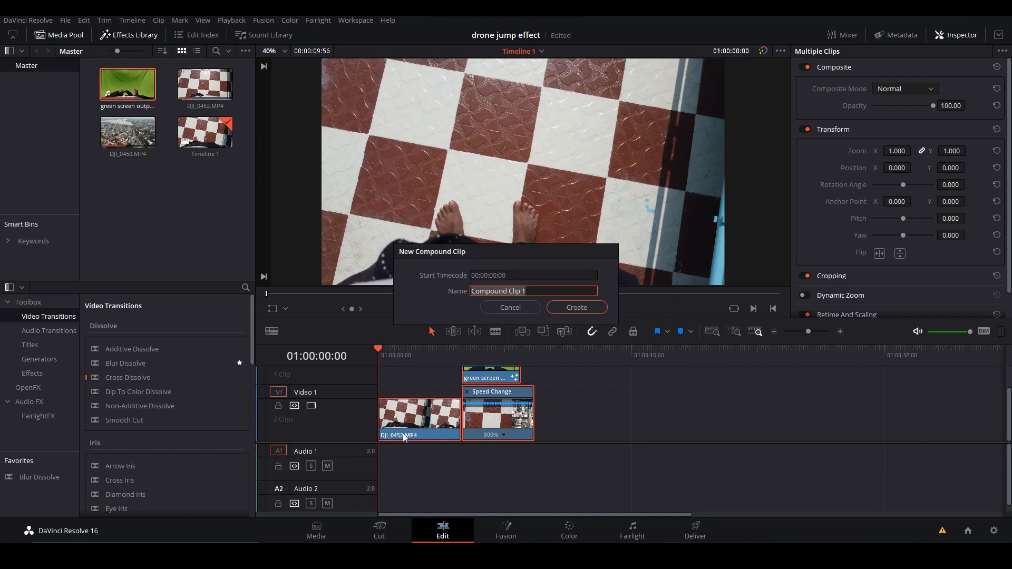
{"action": "left_click", "coordinate": [577, 308]}
Play back the compound clip from the start to review the whole jump.
{"action": "left_click", "coordinate": [447, 411]}
{"action": "key", "text": "space"}
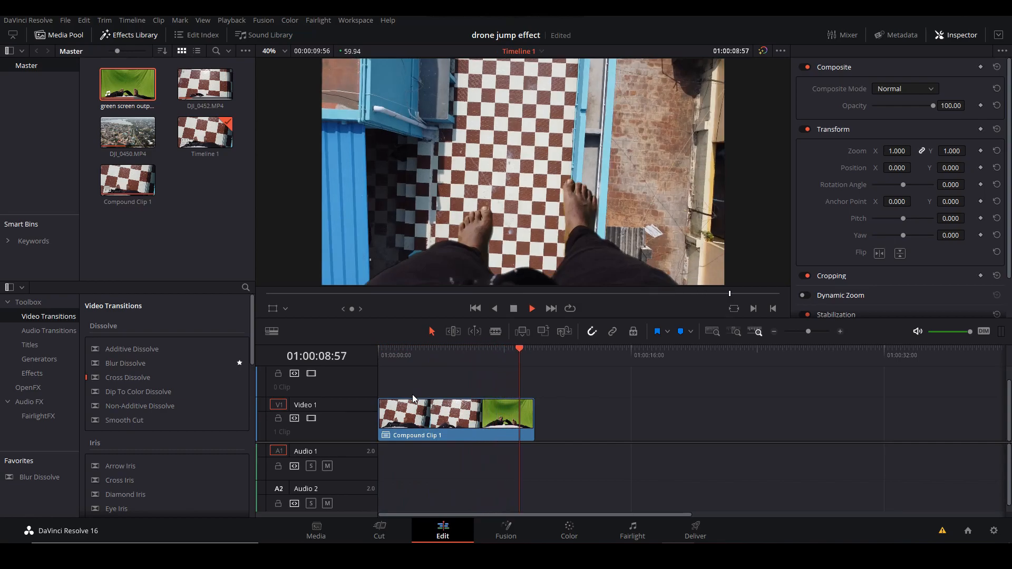
{"action": "key", "text": "space"}
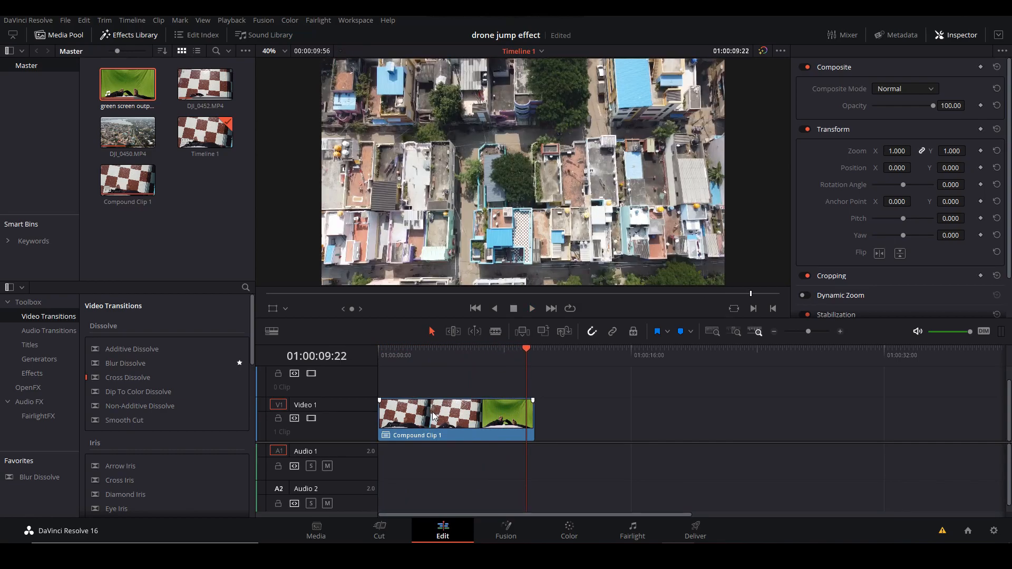
Duplicate the compound clip on Video 1 and place the copy directly after the original.
{"action": "left_click", "coordinate": [471, 418]}
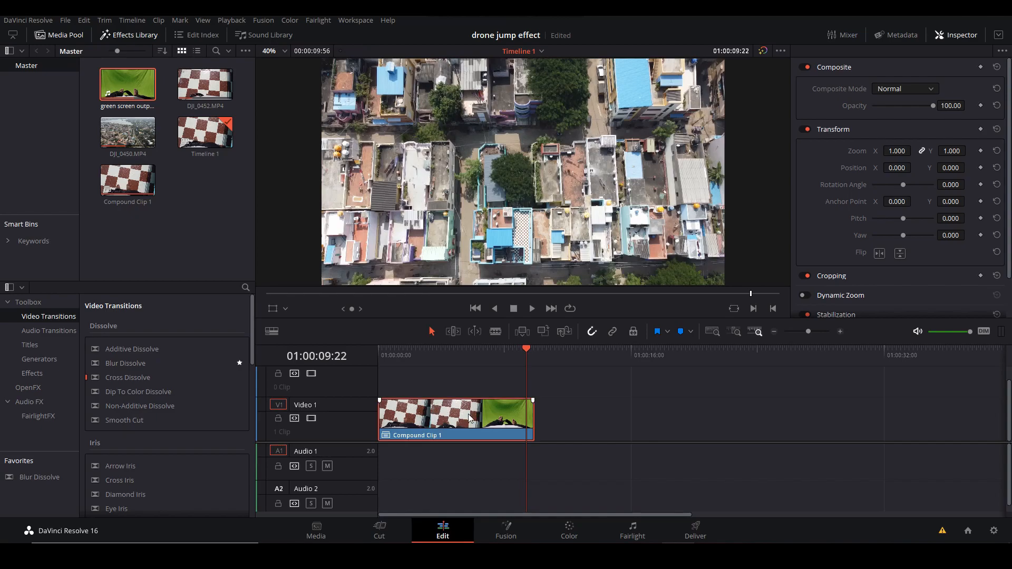
{"action": "right_click", "coordinate": [471, 418]}
{"action": "left_click", "coordinate": [503, 138]}
{"action": "left_click", "coordinate": [564, 418]}
{"action": "right_click", "coordinate": [564, 419]}
{"action": "left_click", "coordinate": [586, 427]}
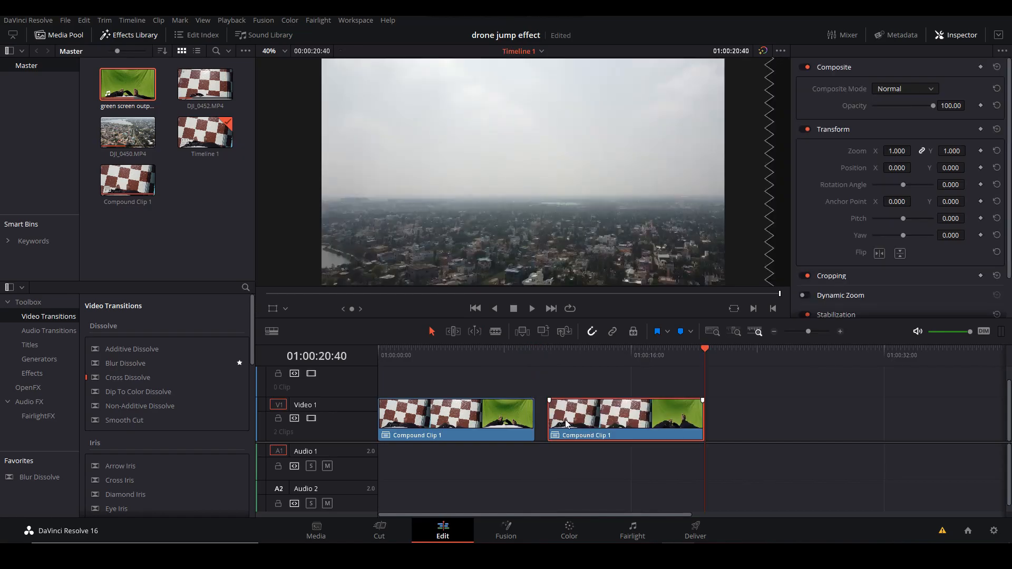
Enable retime controls on the second compound clip and reverse its segment.
{"action": "right_click", "coordinate": [597, 424]}
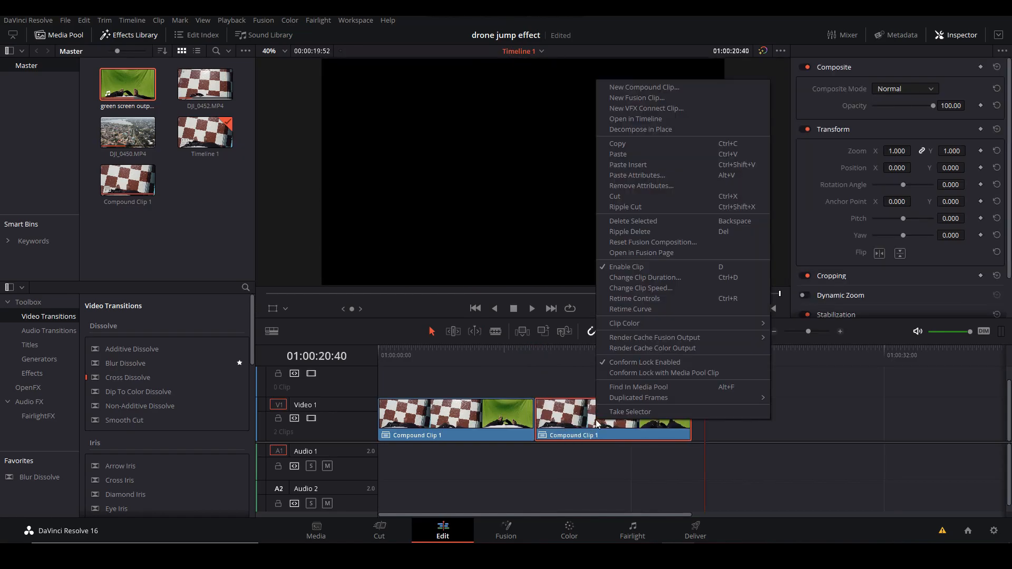
{"action": "left_click", "coordinate": [640, 298]}
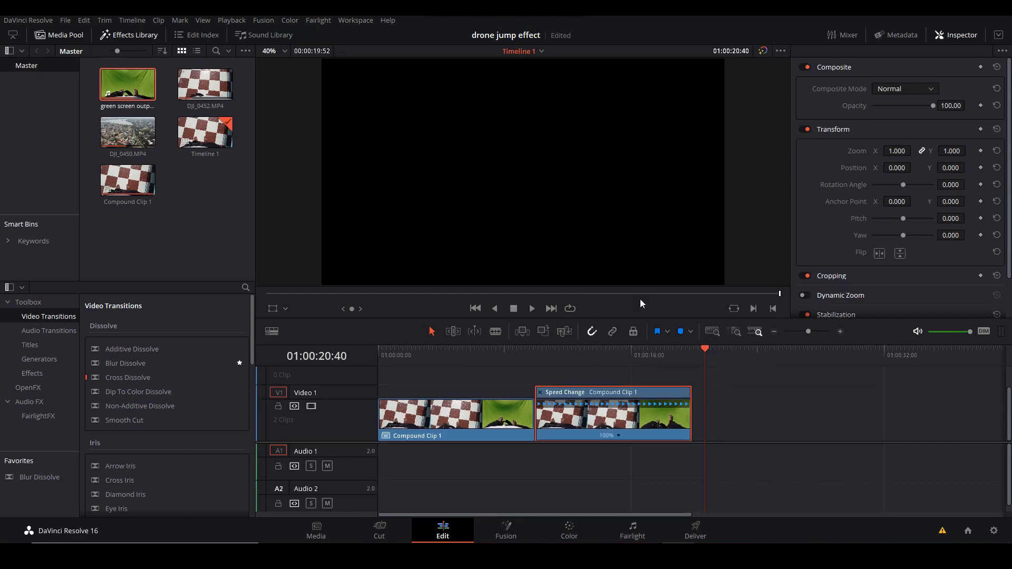
{"action": "left_click", "coordinate": [618, 436]}
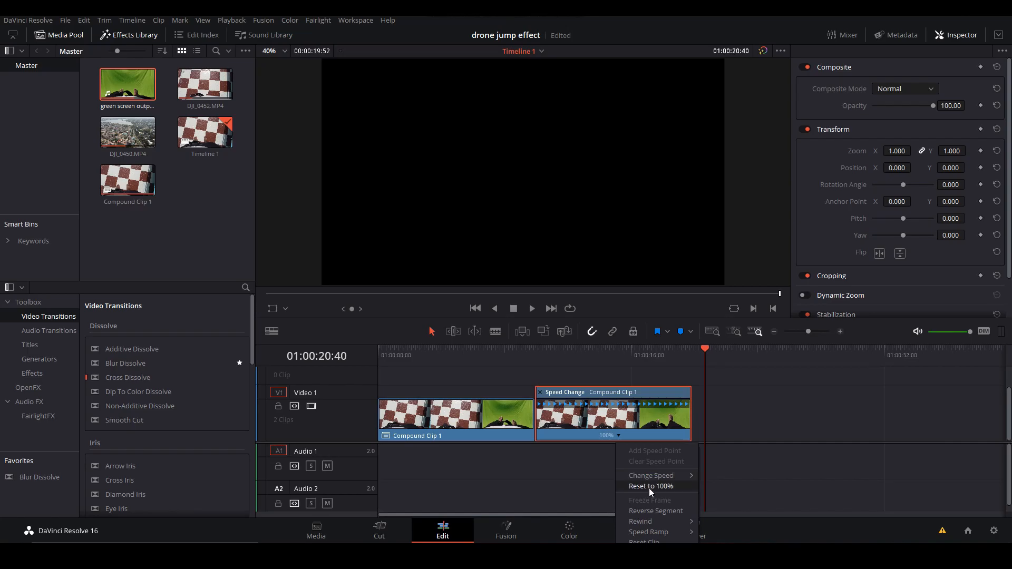
{"action": "left_click", "coordinate": [670, 511]}
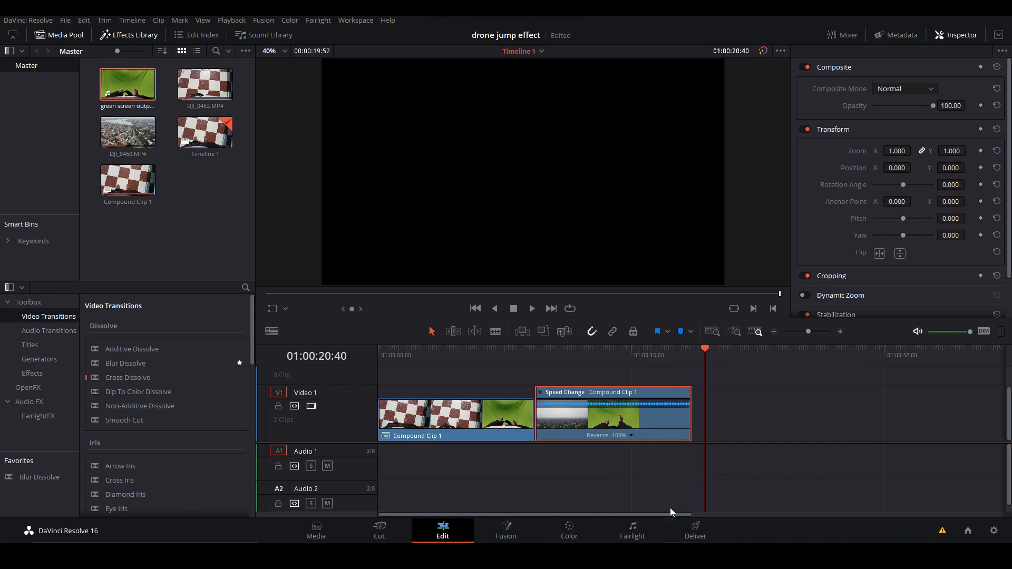
Play back the timeline from the beginning through the transition into the reversed compound clip.
{"action": "left_click_drag", "start_coordinate": [705, 381], "coordinate": [379, 442]}
{"action": "left_click", "coordinate": [441, 463]}
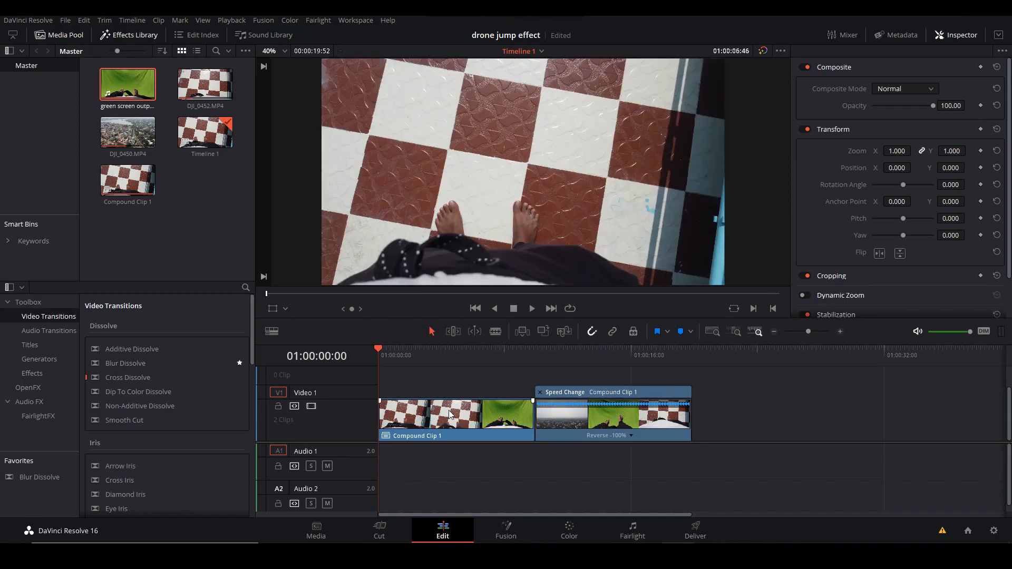
{"action": "key", "text": "space"}
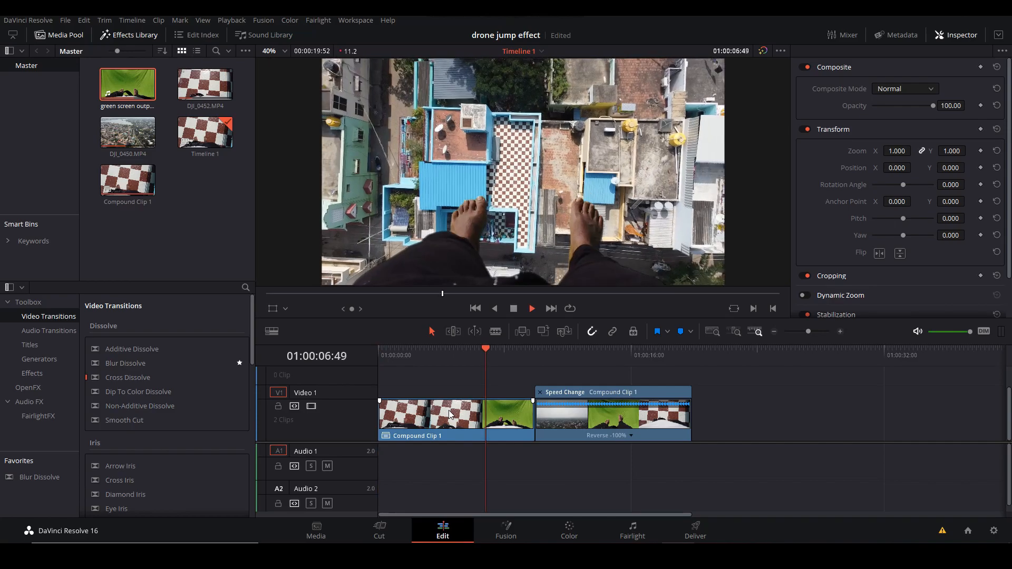
{"action": "left_click_drag", "start_coordinate": [501, 383], "coordinate": [346, 423]}
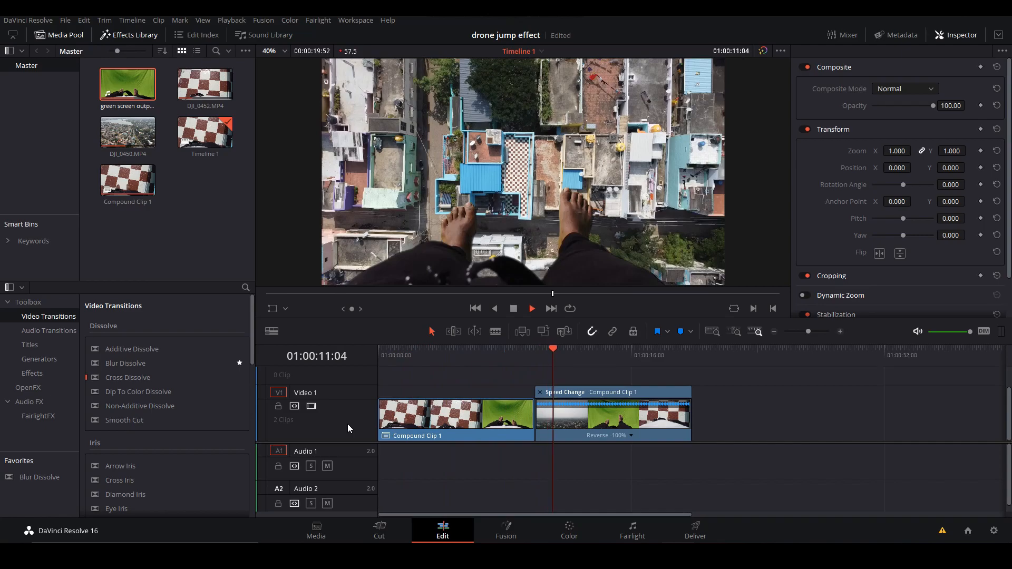
{"action": "key", "text": "space"}
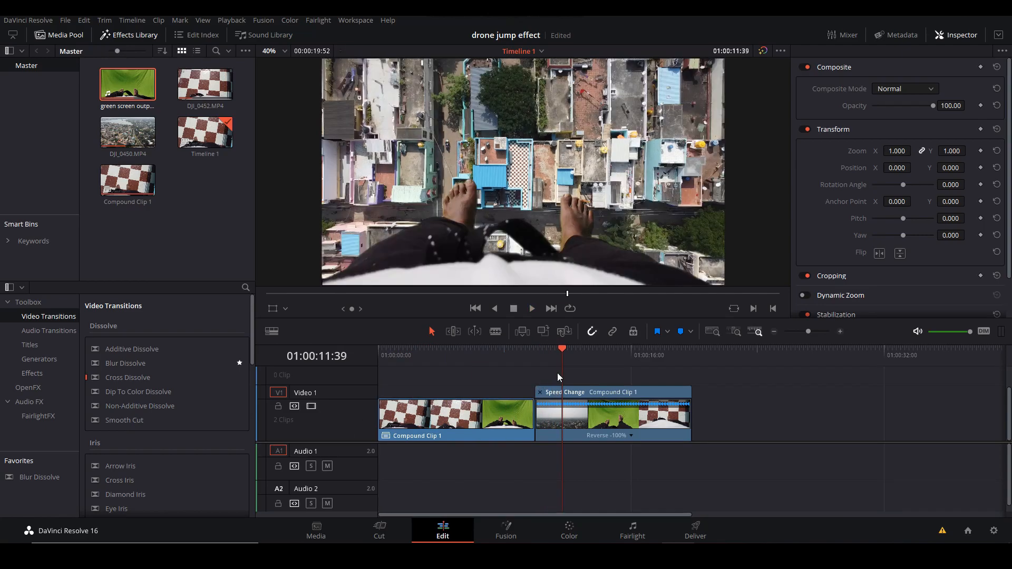
Replay the reversed compound clip from its start to check the descent and the landing.
{"action": "left_click_drag", "start_coordinate": [558, 372], "coordinate": [532, 383]}
{"action": "key", "text": "space"}
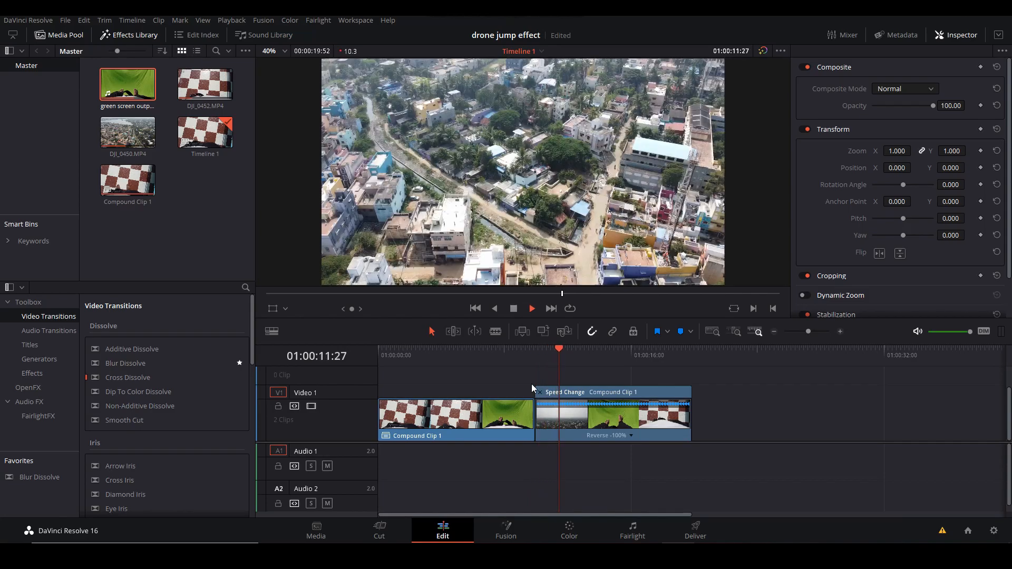
{"action": "key", "text": "space"}
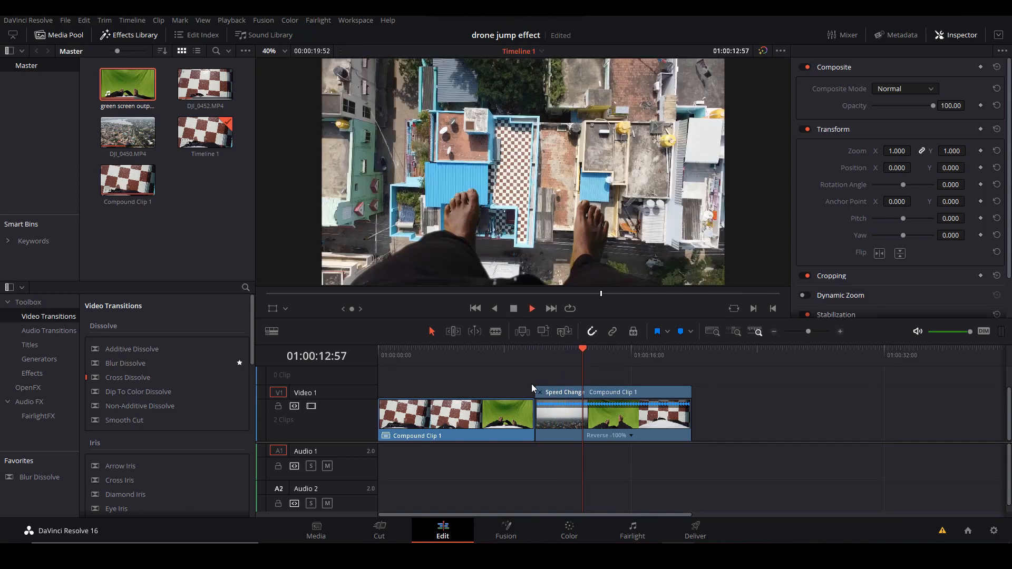
{"action": "key", "text": "space"}
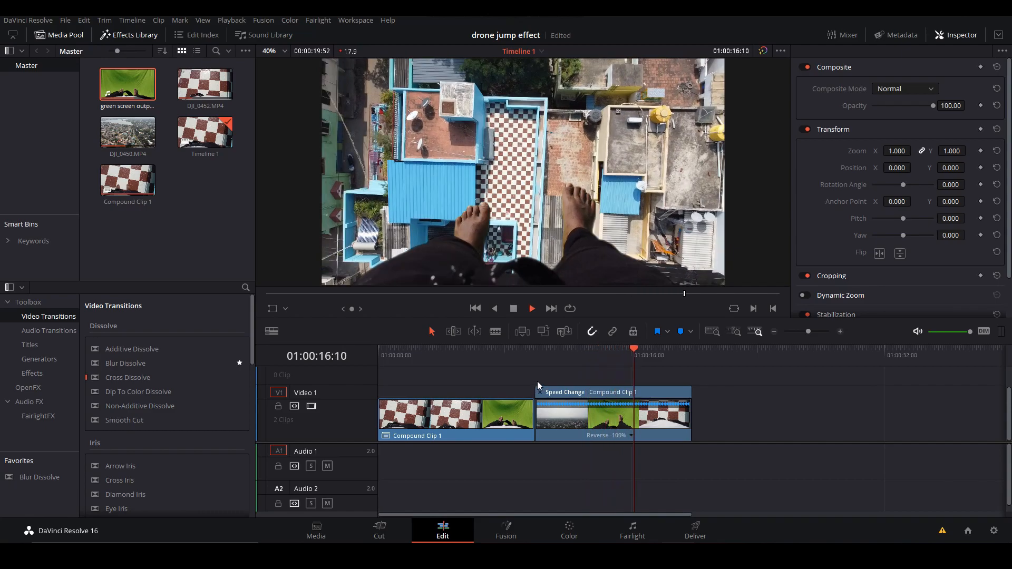
{"action": "key", "text": "space"}
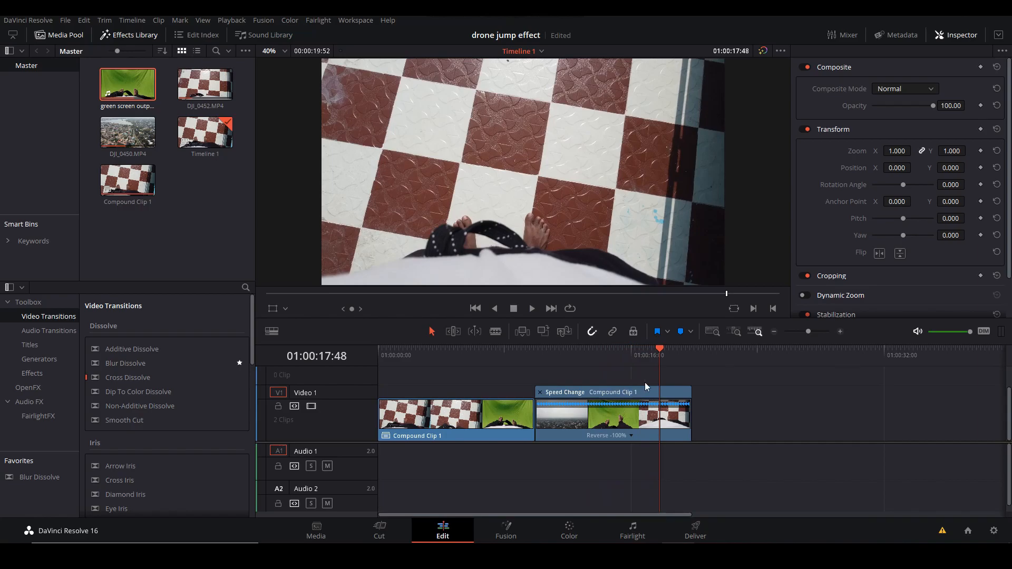
{"action": "left_click_drag", "start_coordinate": [659, 378], "coordinate": [672, 424]}
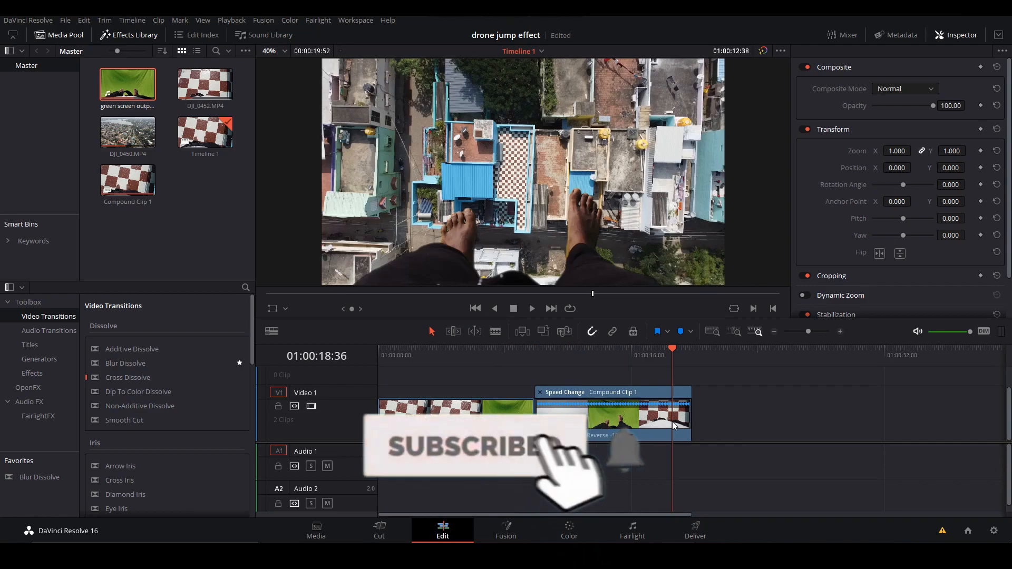